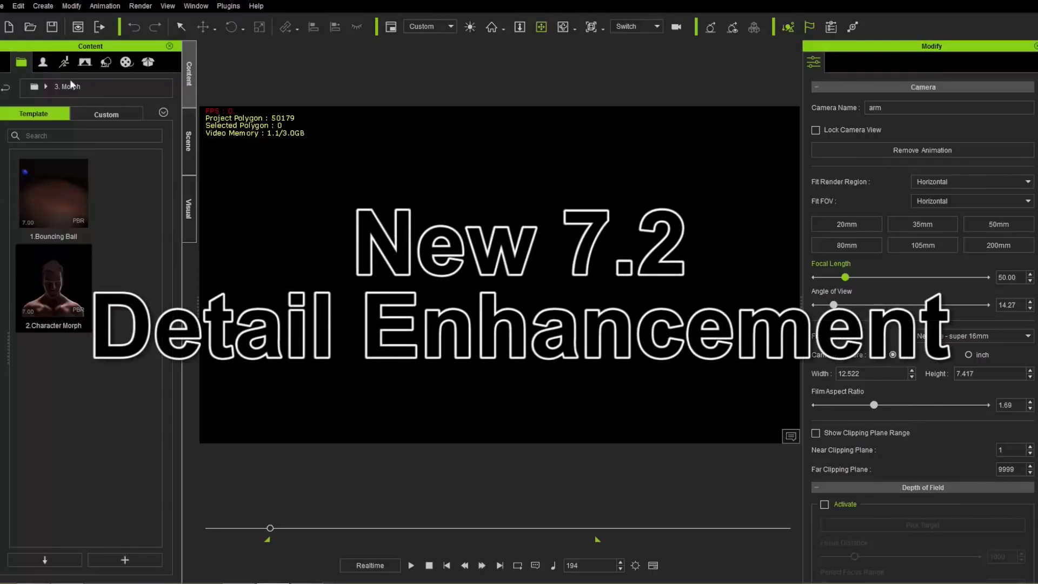
- Open the 3. Morph template folder and scrub the character animation to frame 785 to view the glowing skin
click(37, 85)
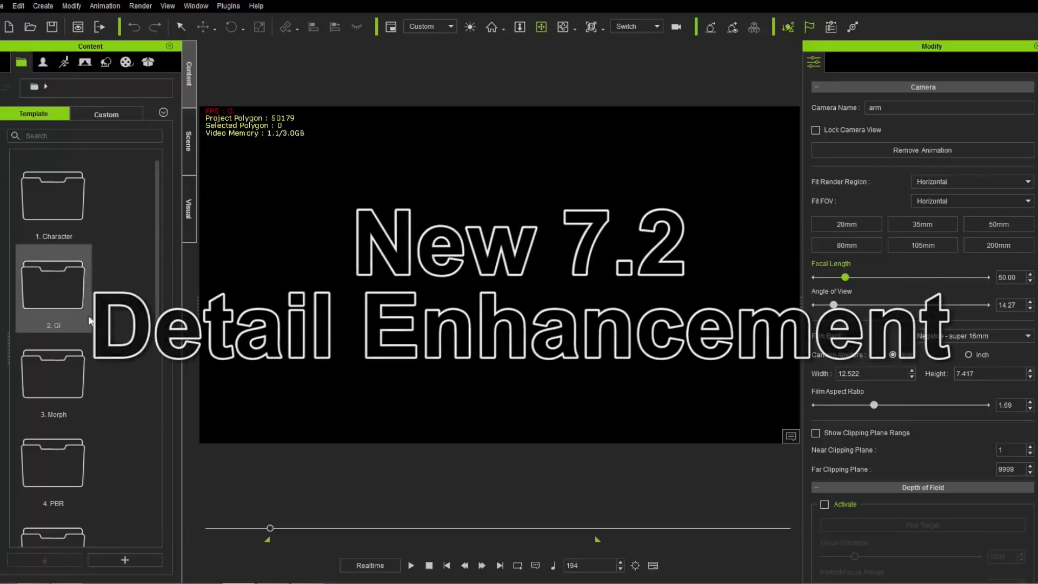
double_click(63, 381)
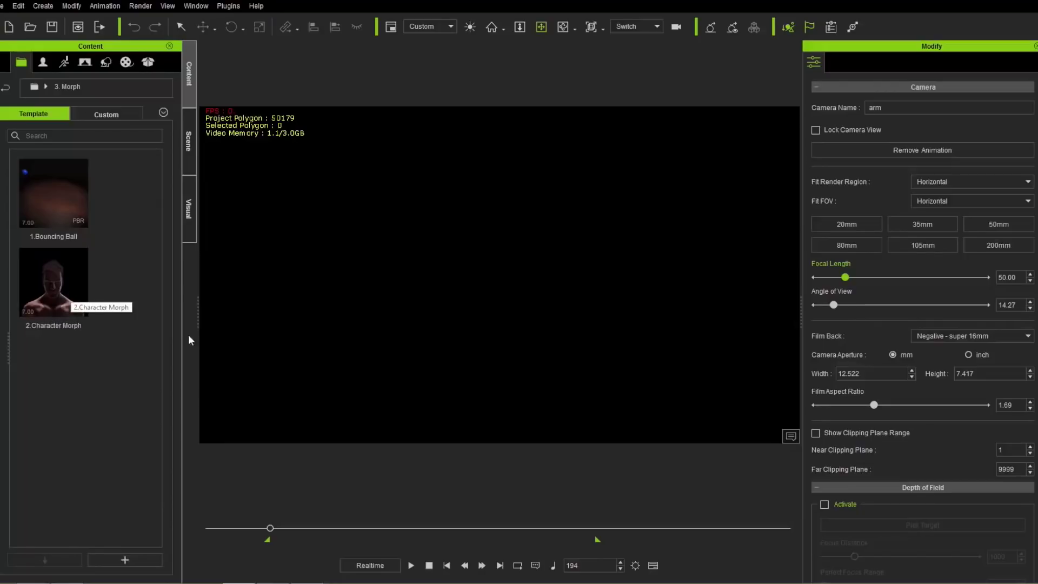
drag(271, 528, 379, 531)
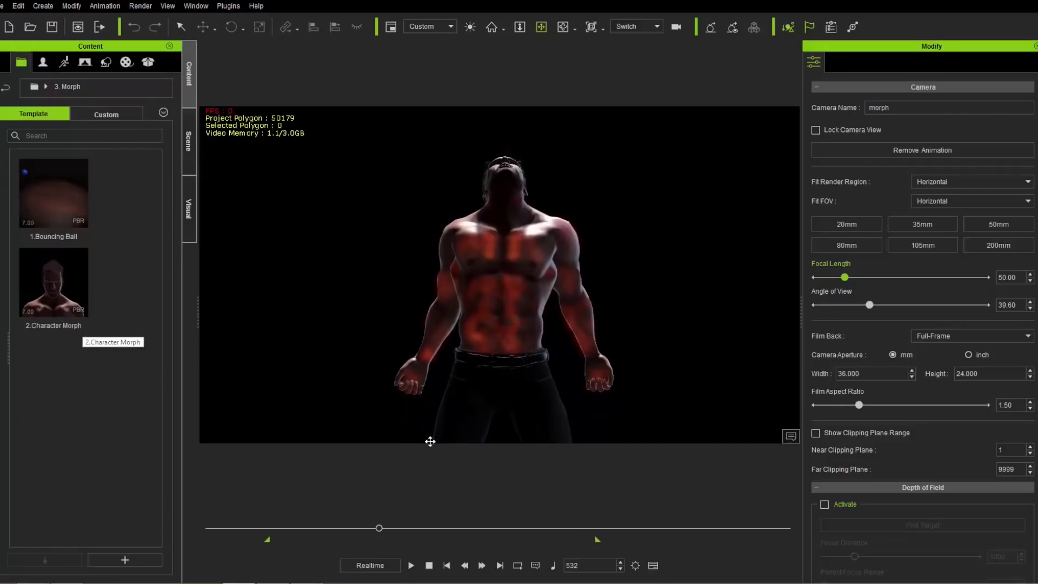
drag(382, 527, 461, 542)
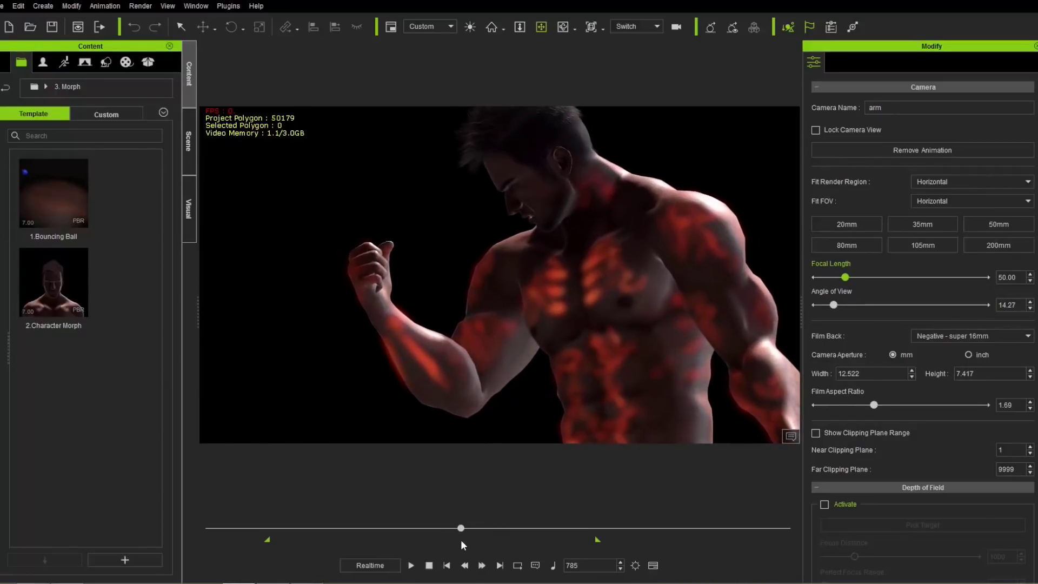
- Open the Glow texture of the avatar's Skin_Body material in the external image editor, keeping its strength at 100
click(602, 276)
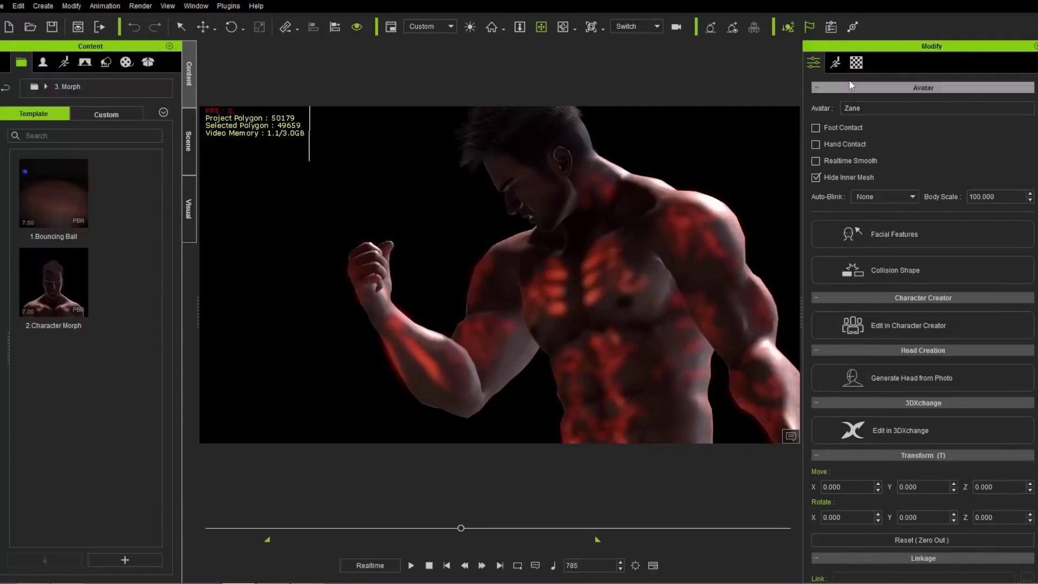
click(857, 63)
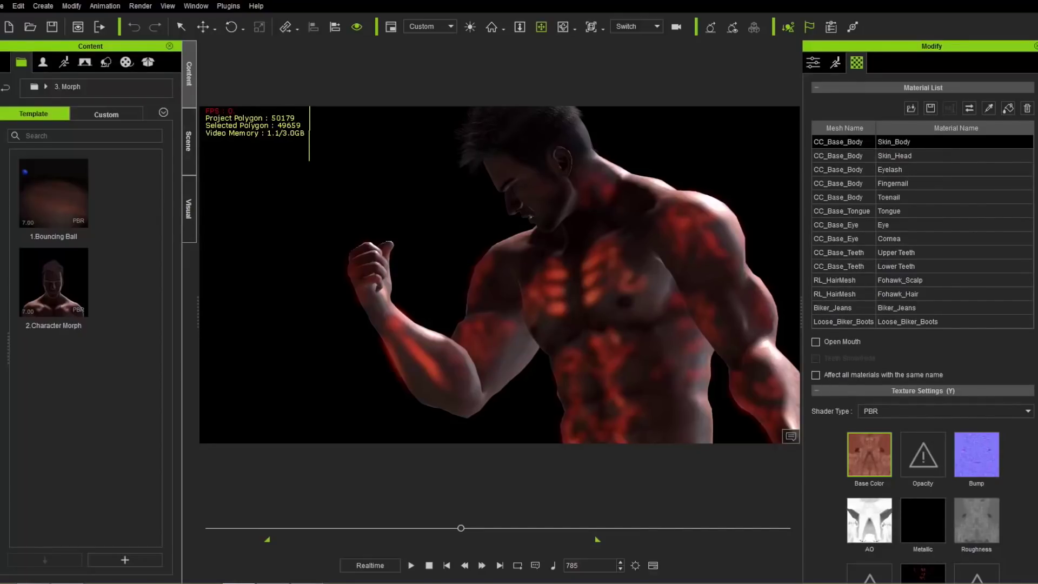
scroll(923, 324, down, 5)
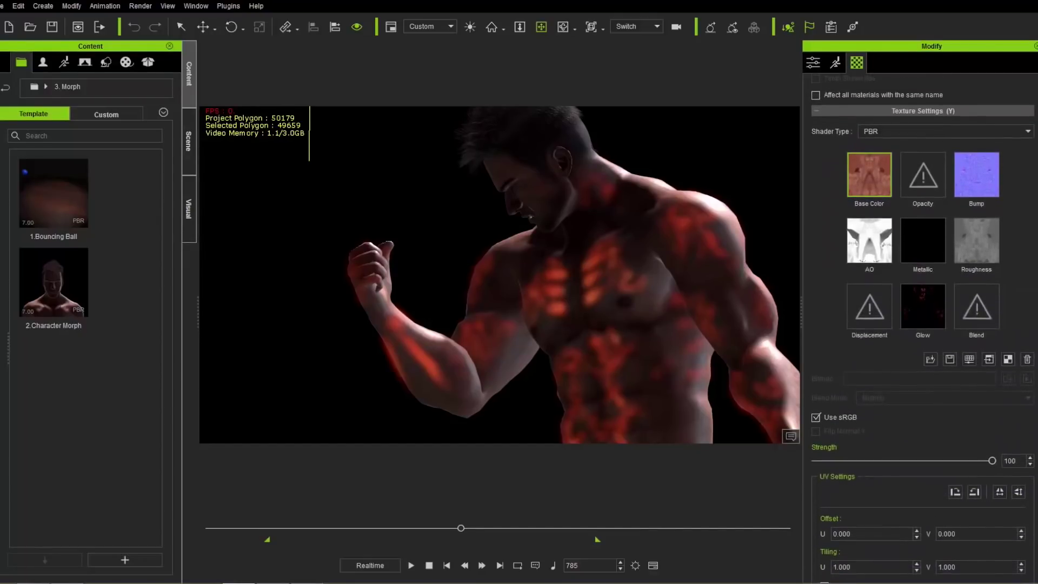
click(920, 313)
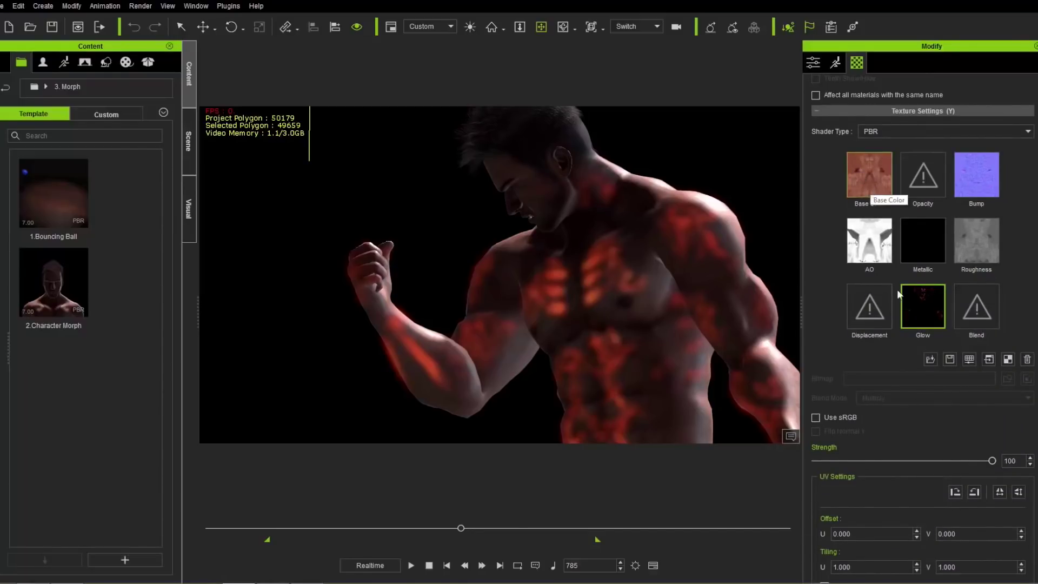
drag(991, 459, 1012, 469)
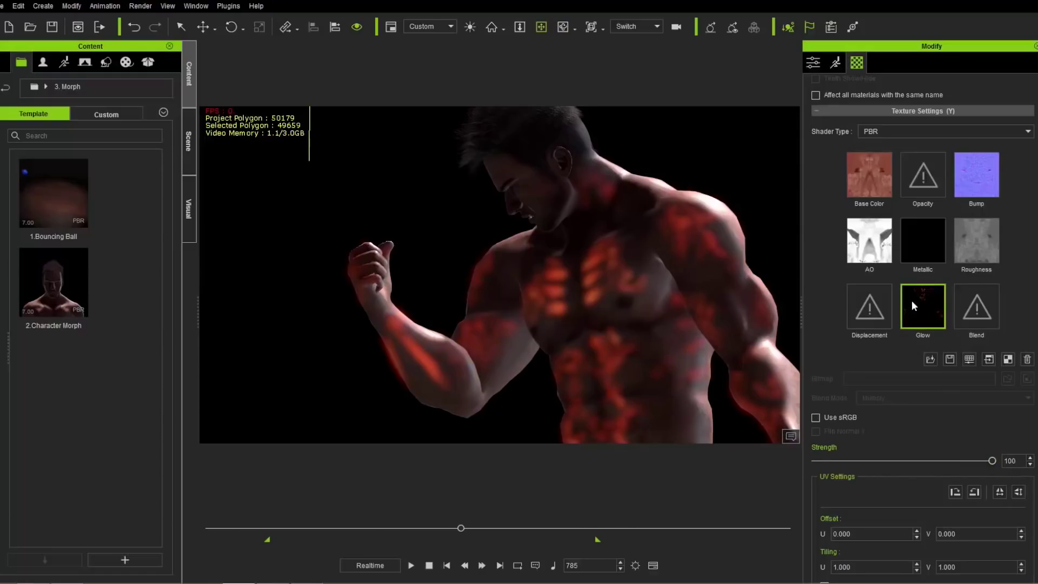
click(989, 359)
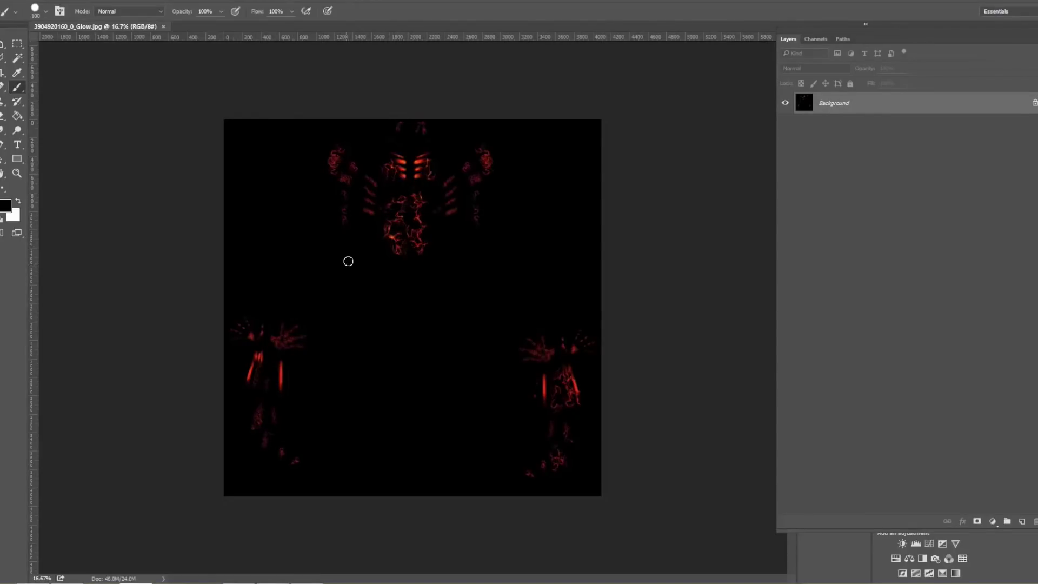
- Open the Skin_Body Base Color texture in Photoshop as well and compare it with the Glow texture
key(alt+Tab)
key(alt+Tab)
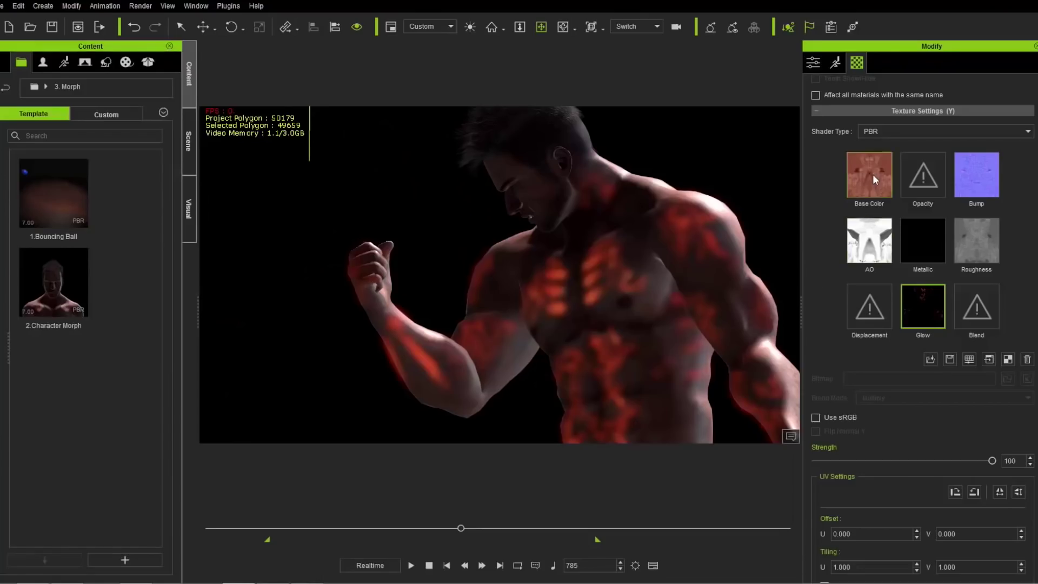
click(990, 359)
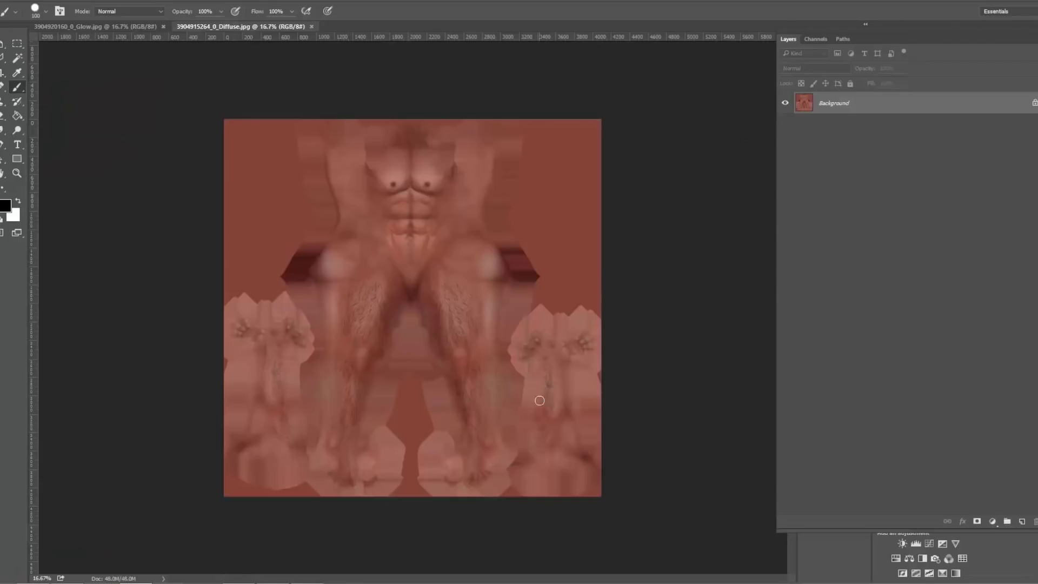
click(118, 28)
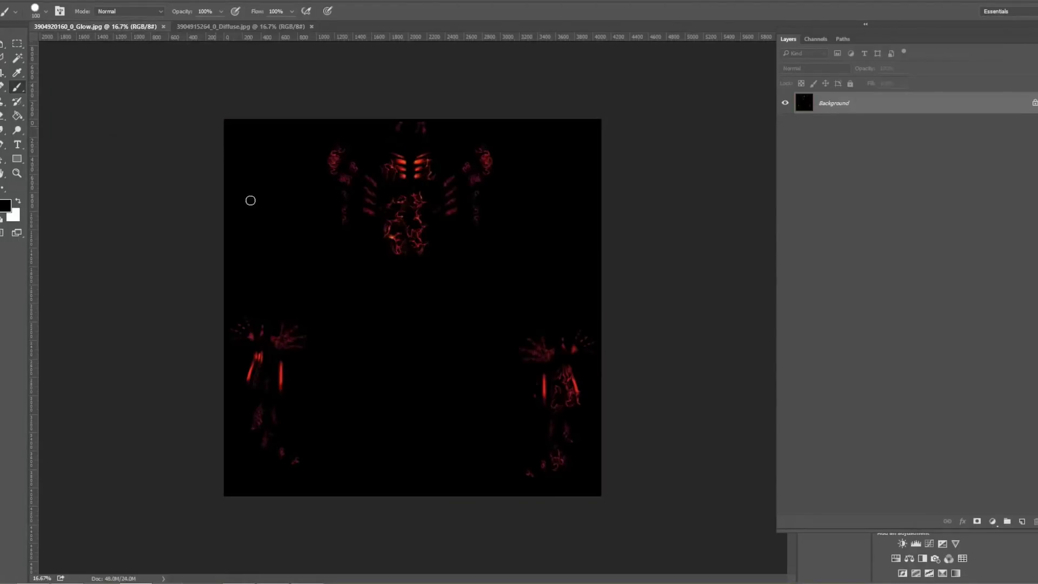
click(233, 26)
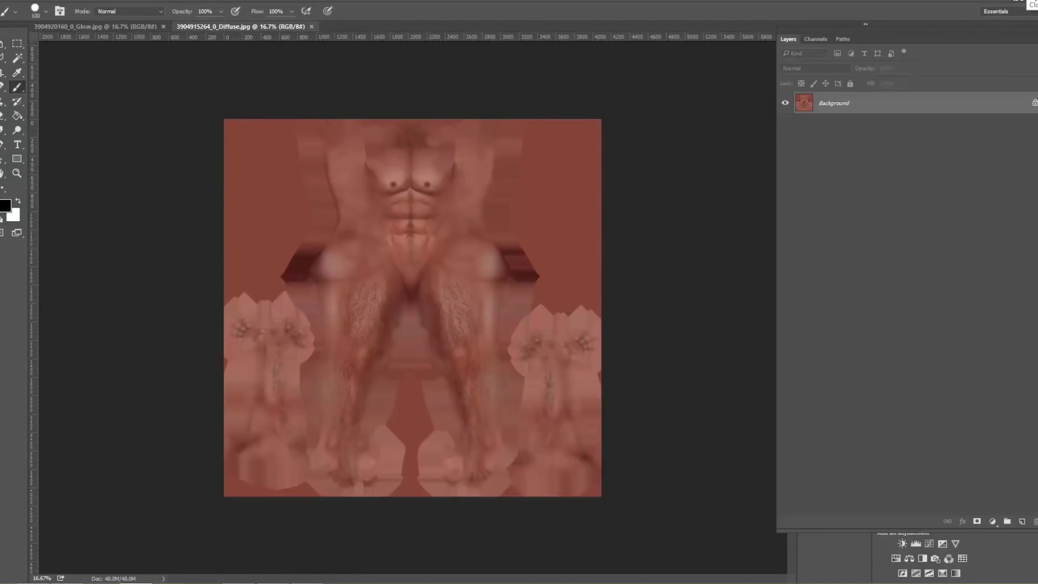
click(1027, 3)
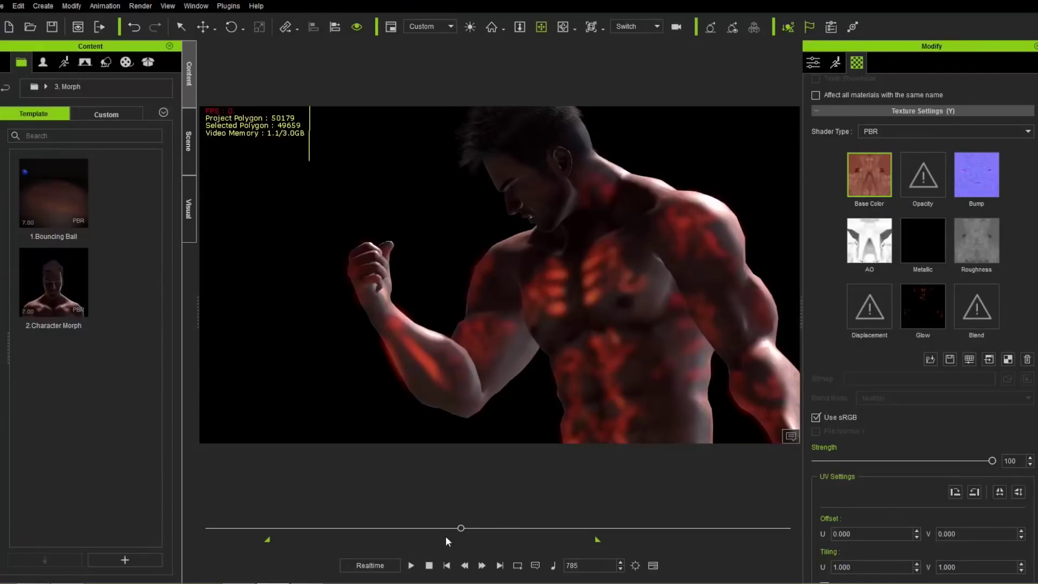
- Replay the animation from its start up to frame 797 and change the active camera to Preview
click(435, 565)
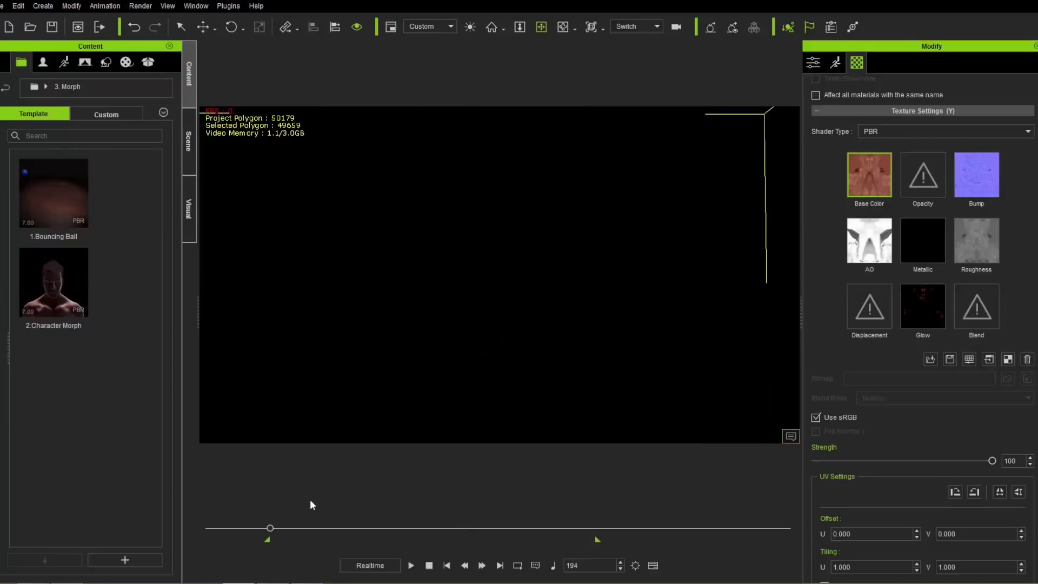
drag(270, 528, 466, 530)
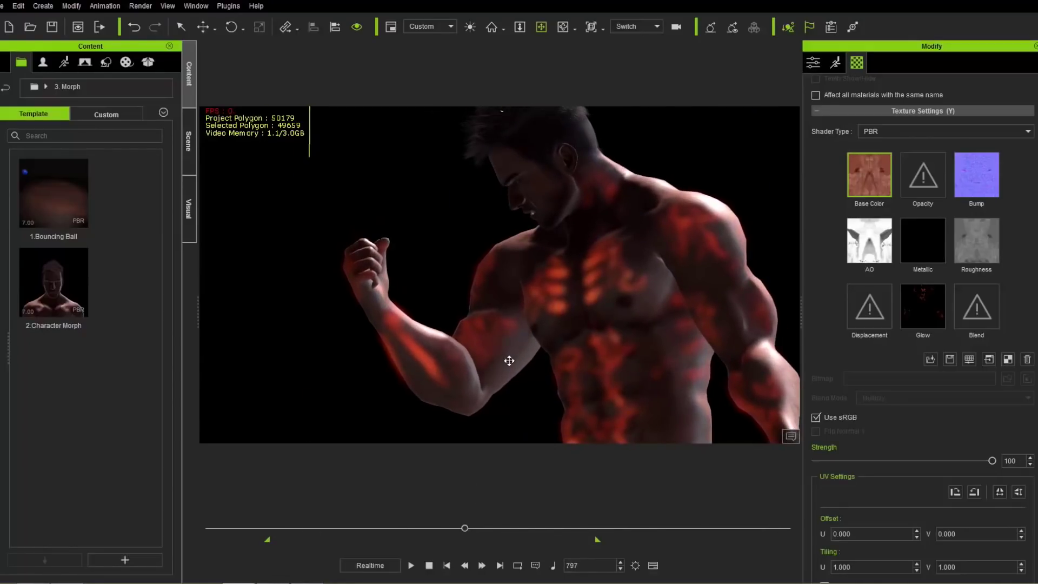
click(643, 27)
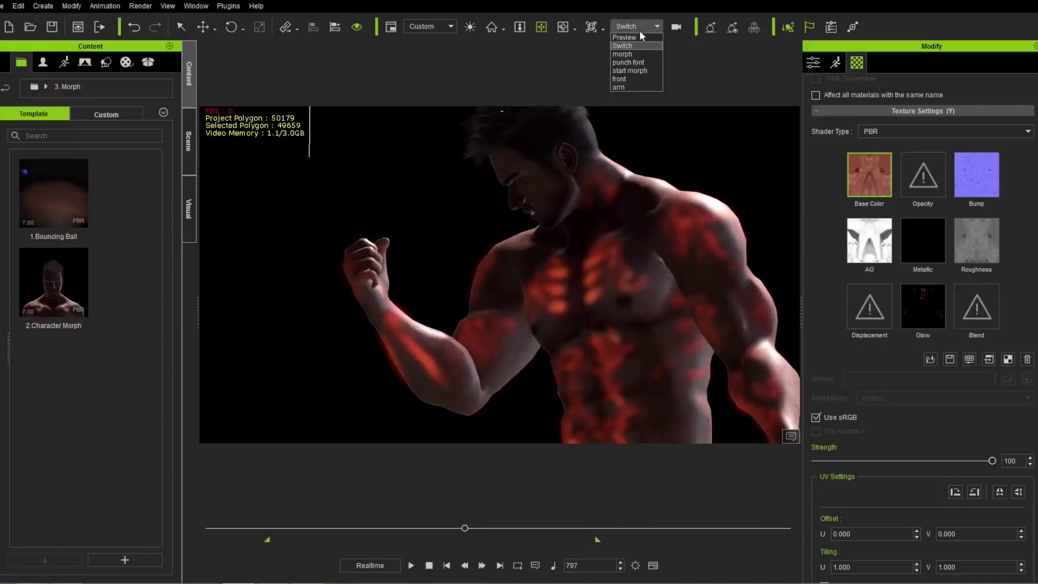
click(635, 45)
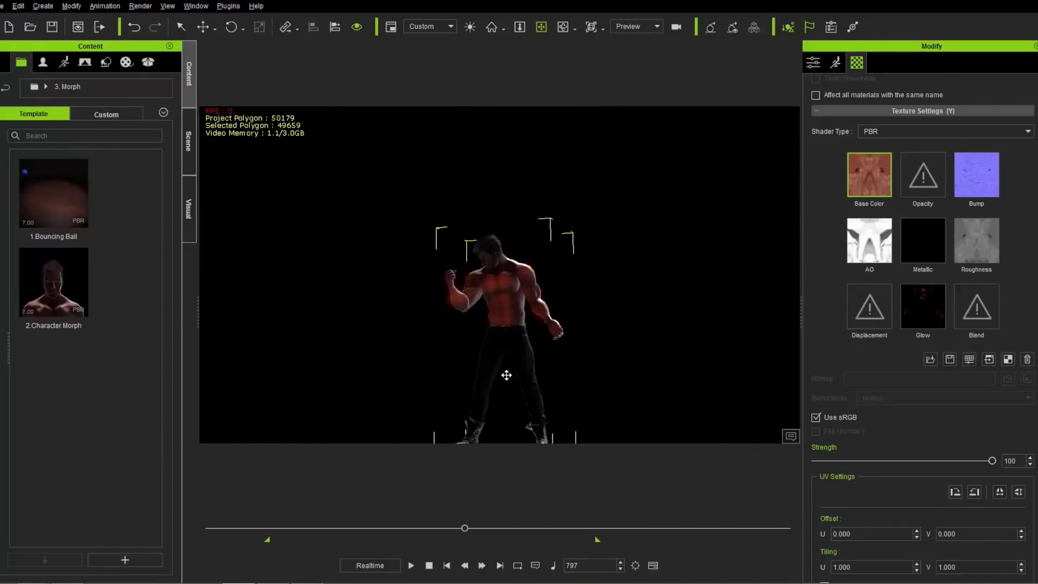
- Examine the glow detail on the avatar's chest, abdomen and arms up close and from full-body distance
scroll(508, 373, up, 8)
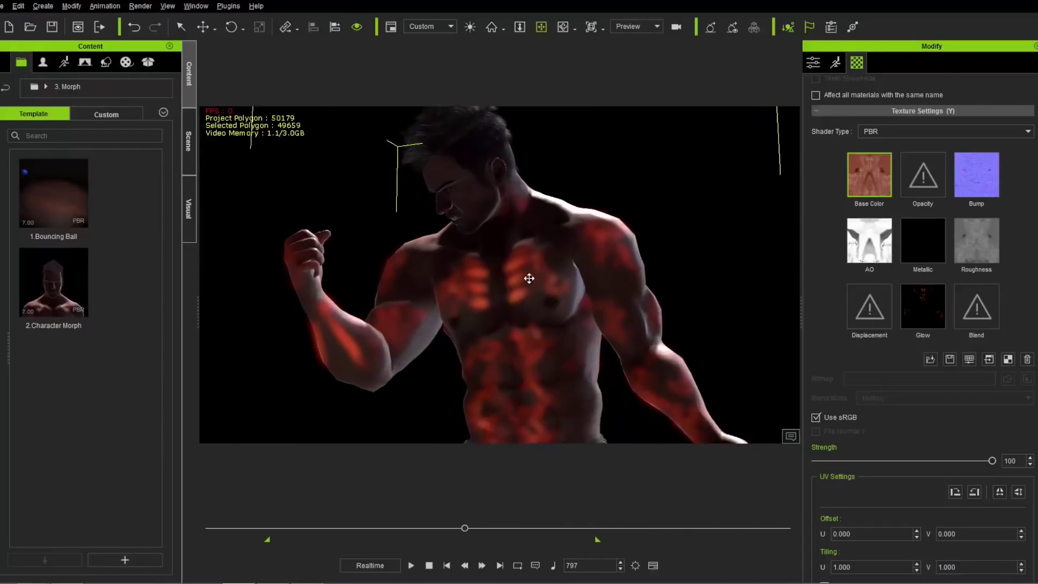
scroll(529, 278, up, 5)
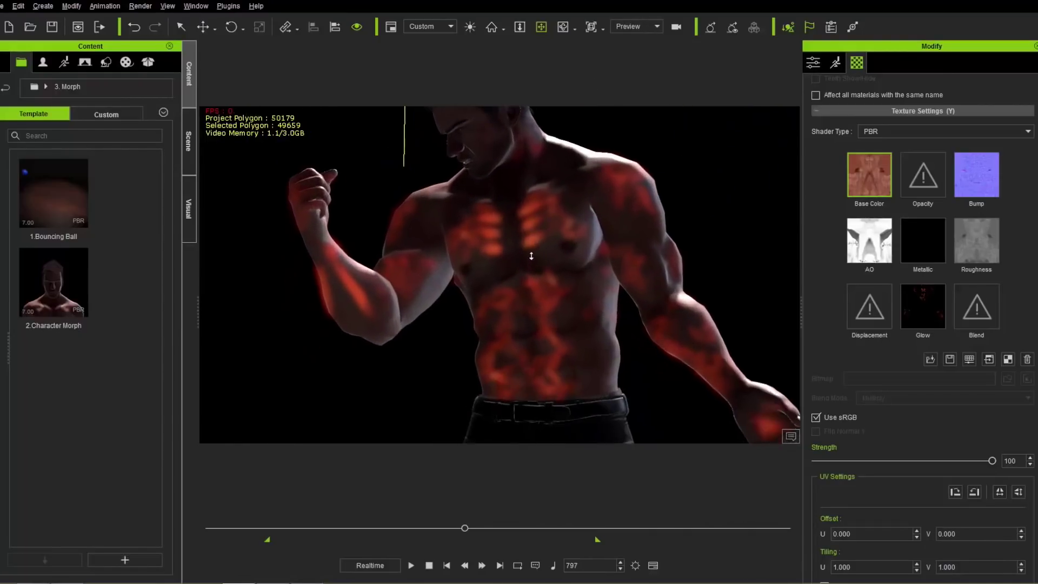
right_drag(508, 332, 528, 370)
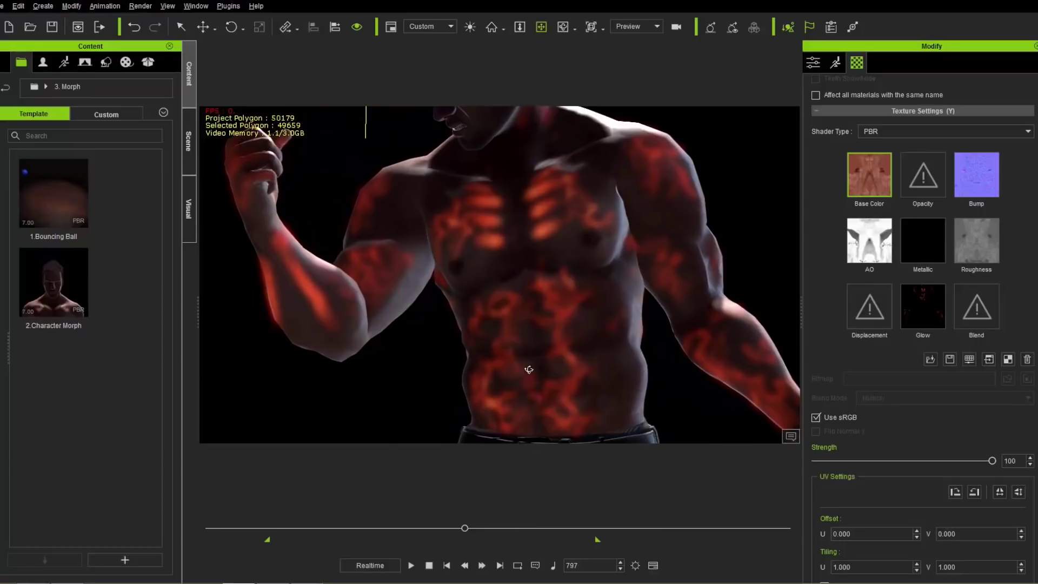
scroll(531, 366, up, 2)
middle_drag(544, 354, 540, 328)
scroll(549, 219, down, 5)
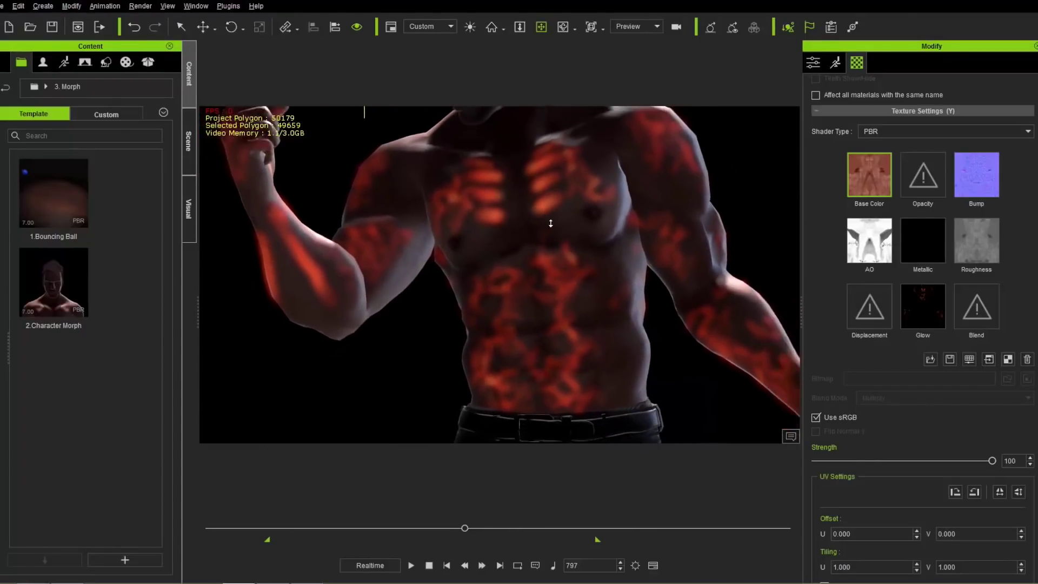
scroll(560, 269, down, 4)
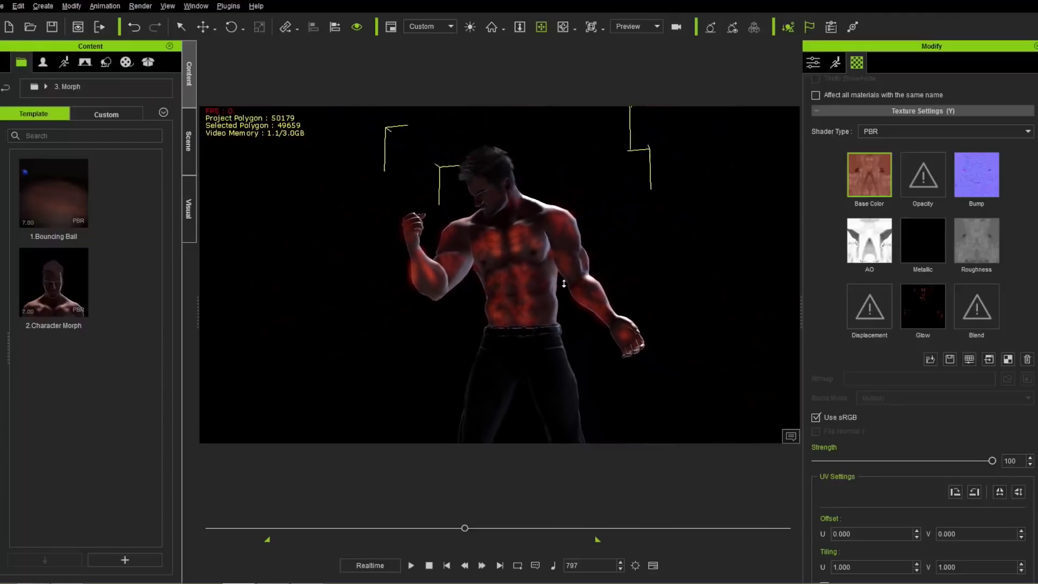
scroll(569, 328, down, 4)
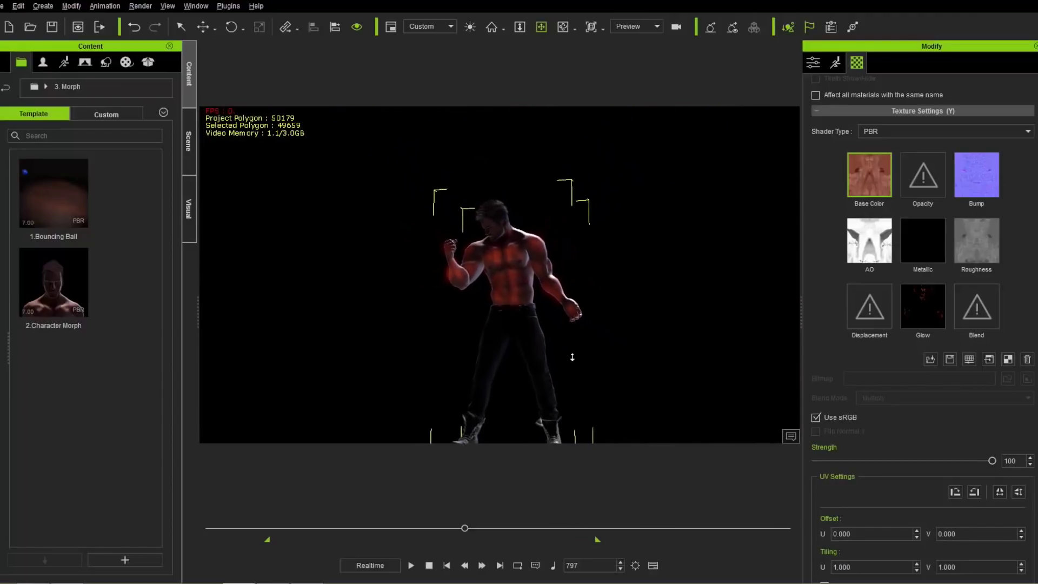
drag(576, 386, 604, 324)
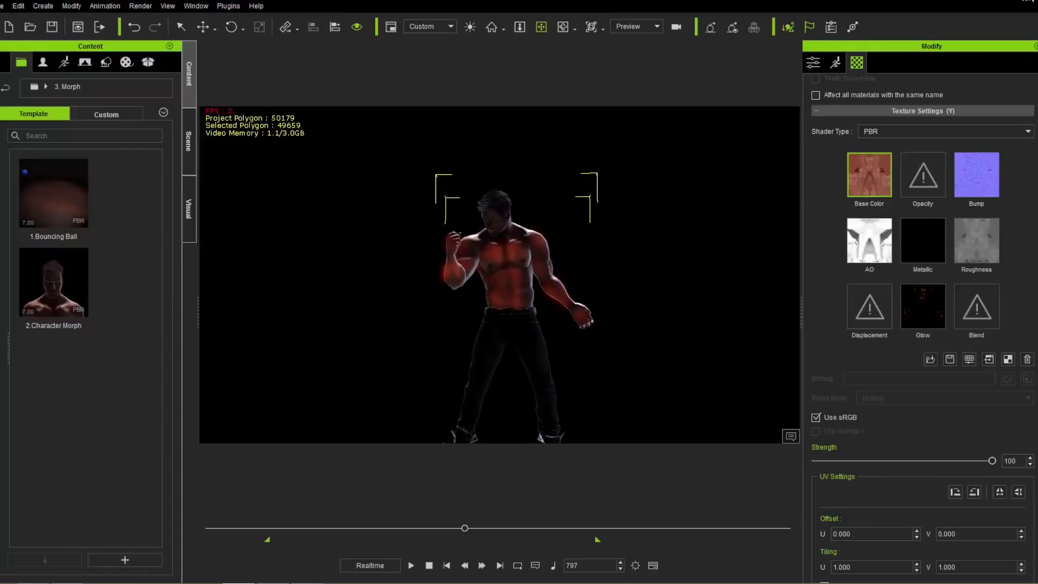
- Look over the "glow effect" image results in the browser and switch back to the character morph scene in iClone
key(ctrl+n)
click(535, 318)
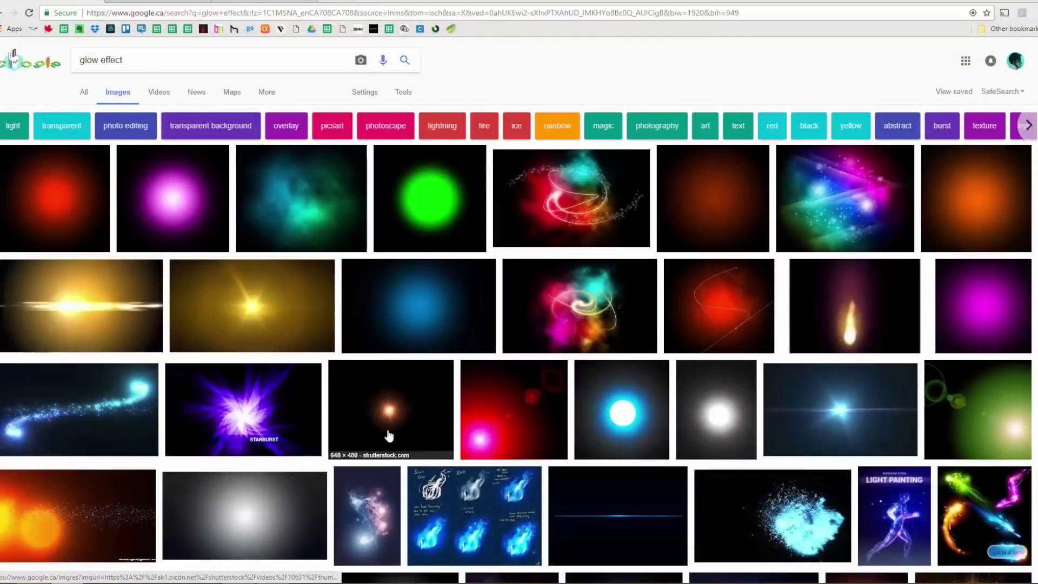
key(alt+Tab)
key(alt+Tab)
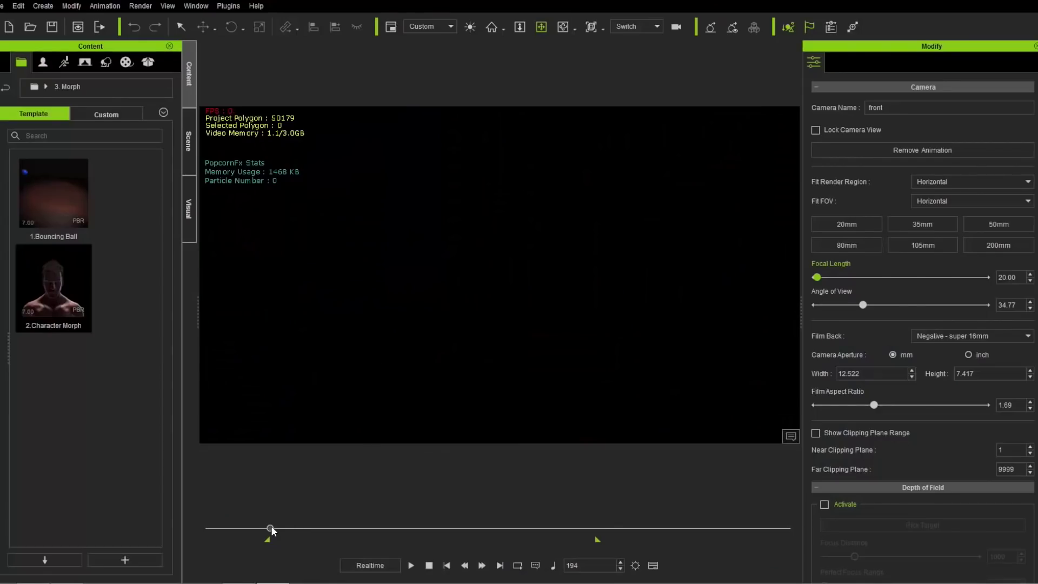
- Scrub the animation to frame 768 and examine the glow detail on the avatar's torso and arms up close
drag(271, 528, 456, 528)
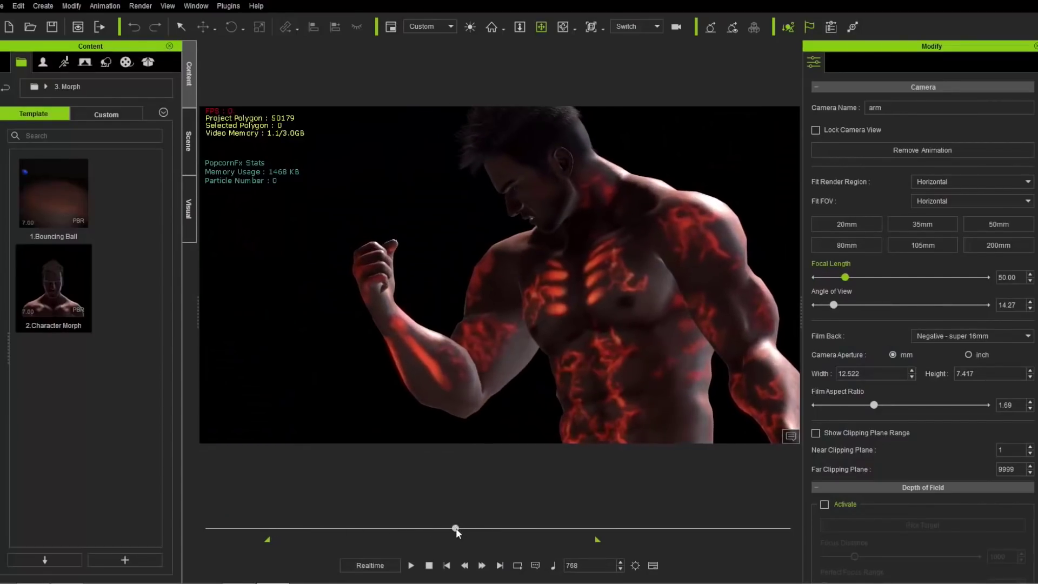
middle_drag(599, 395, 498, 331)
right_drag(508, 332, 560, 352)
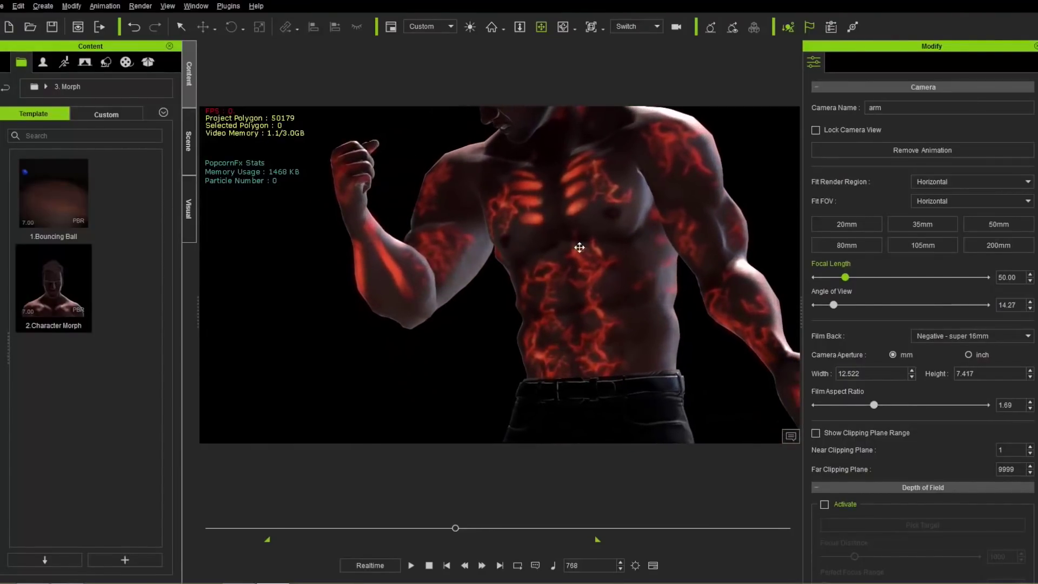
scroll(582, 248, up, 4)
middle_drag(608, 274, 566, 310)
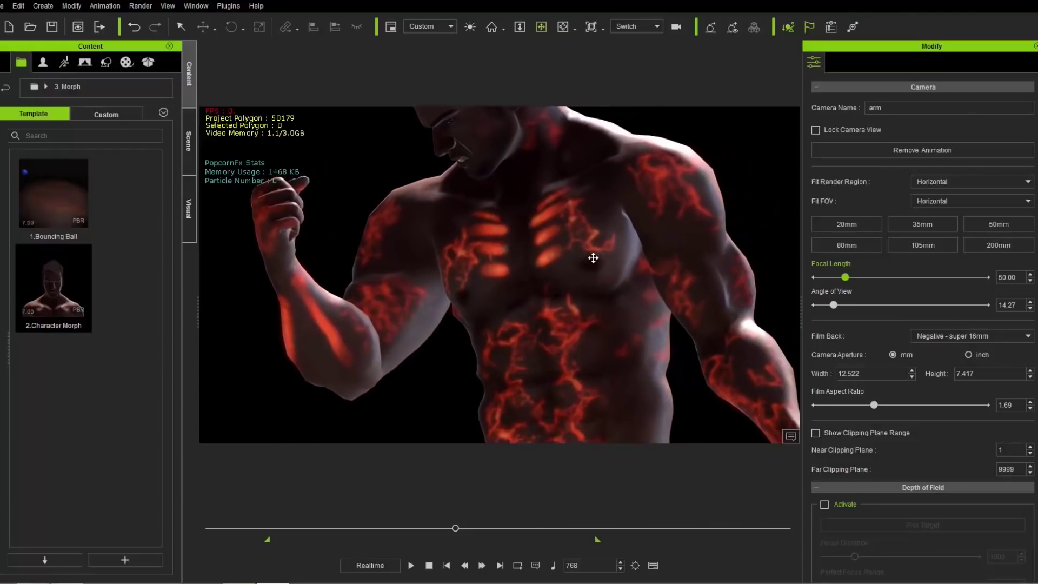
- Select the avatar and show the texture maps of its Skin_Body material
click(583, 261)
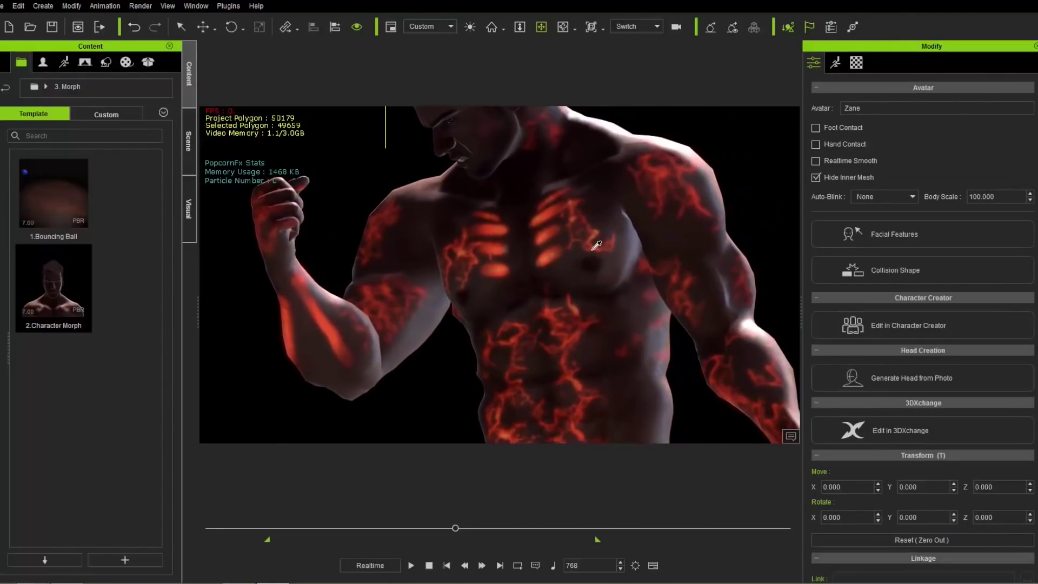
click(856, 63)
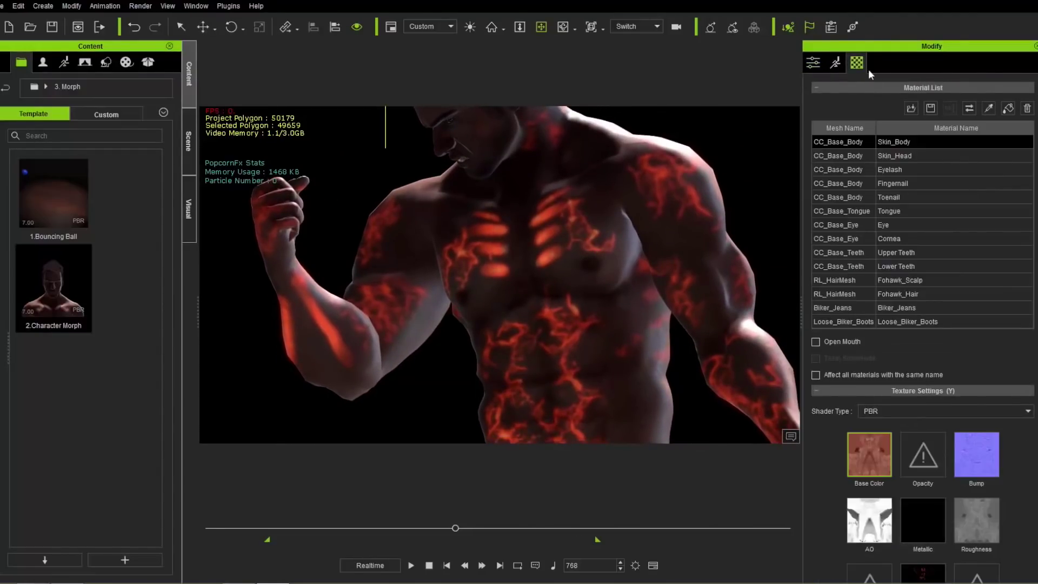
scroll(923, 271, down, 5)
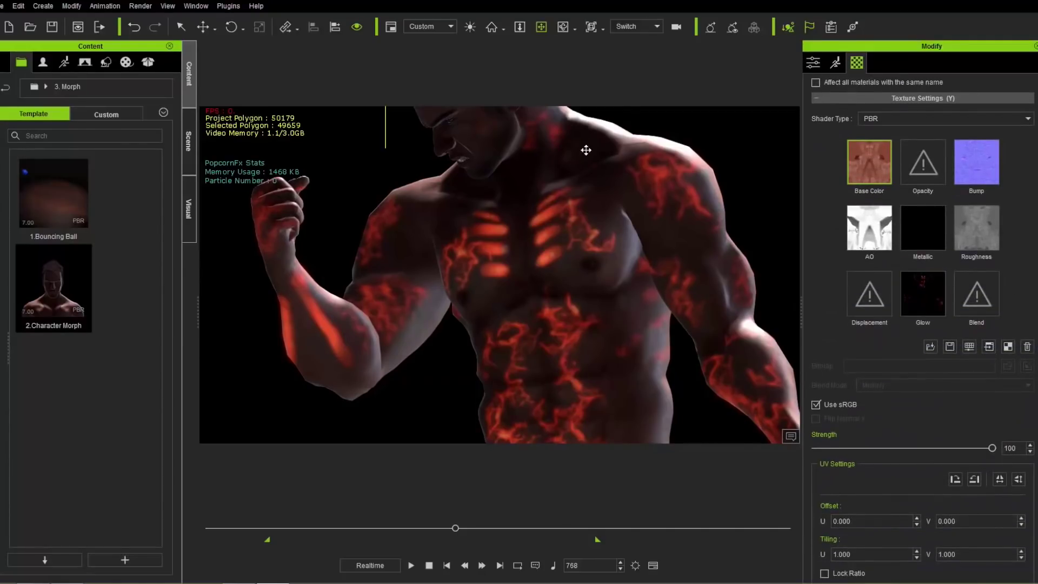
- Switch the viewport to the Preview camera and compare the avatar's glow detail from full-body distance and up close on the torso
click(657, 29)
click(627, 42)
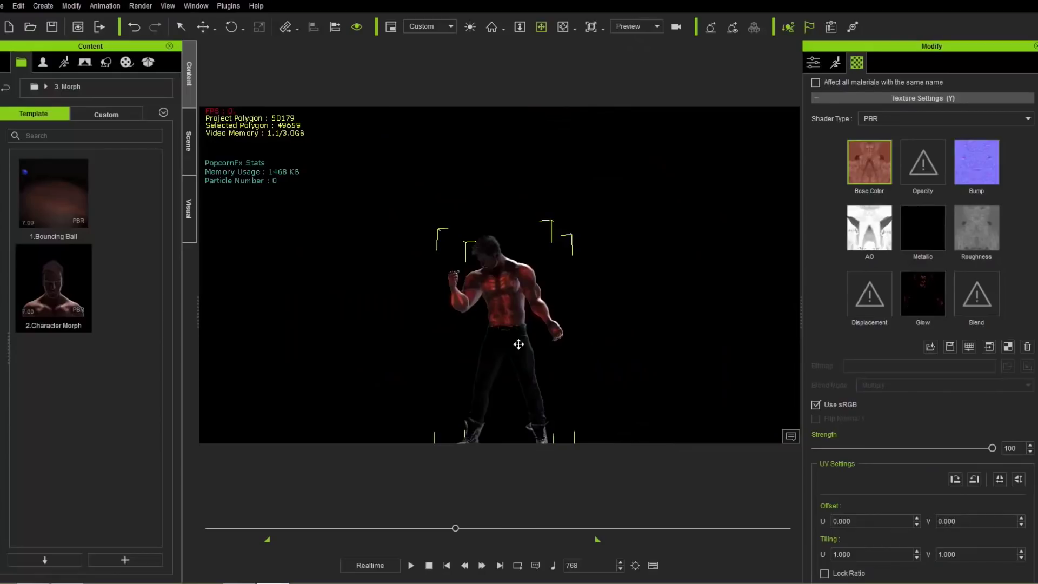
scroll(524, 303, up, 5)
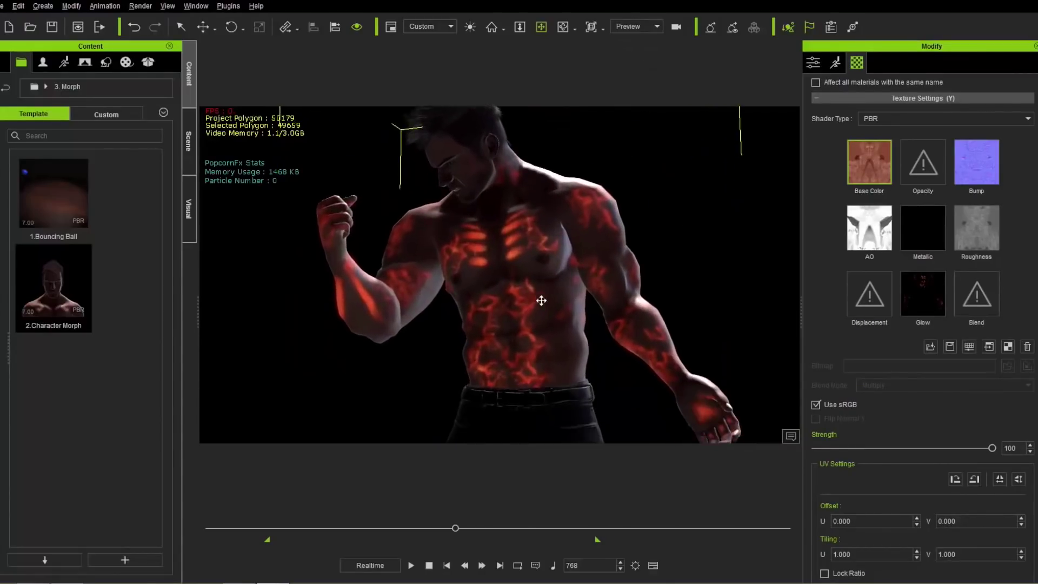
middle_drag(540, 301, 527, 261)
right_drag(527, 261, 533, 301)
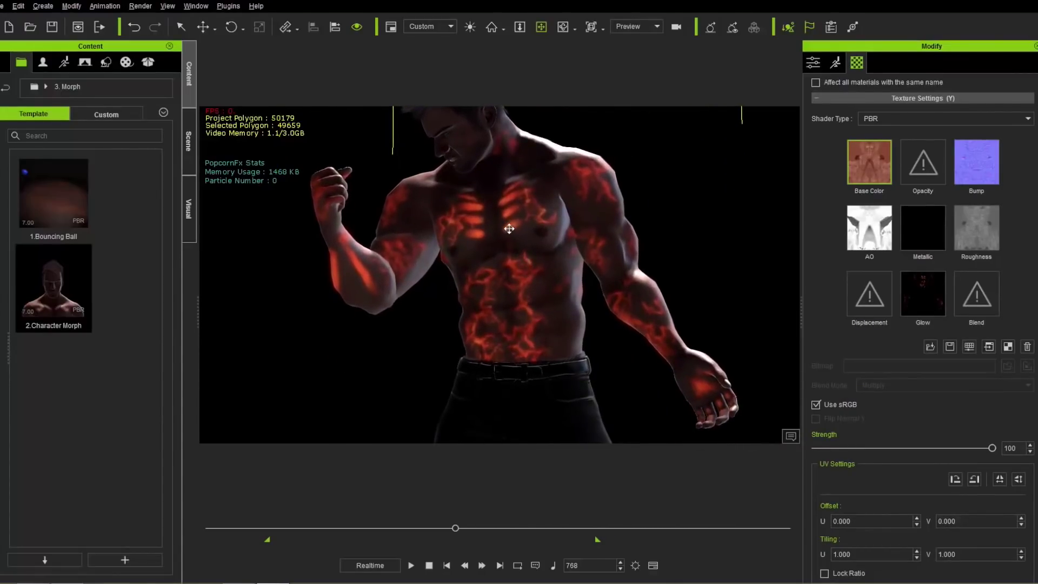
scroll(516, 281, down, 5)
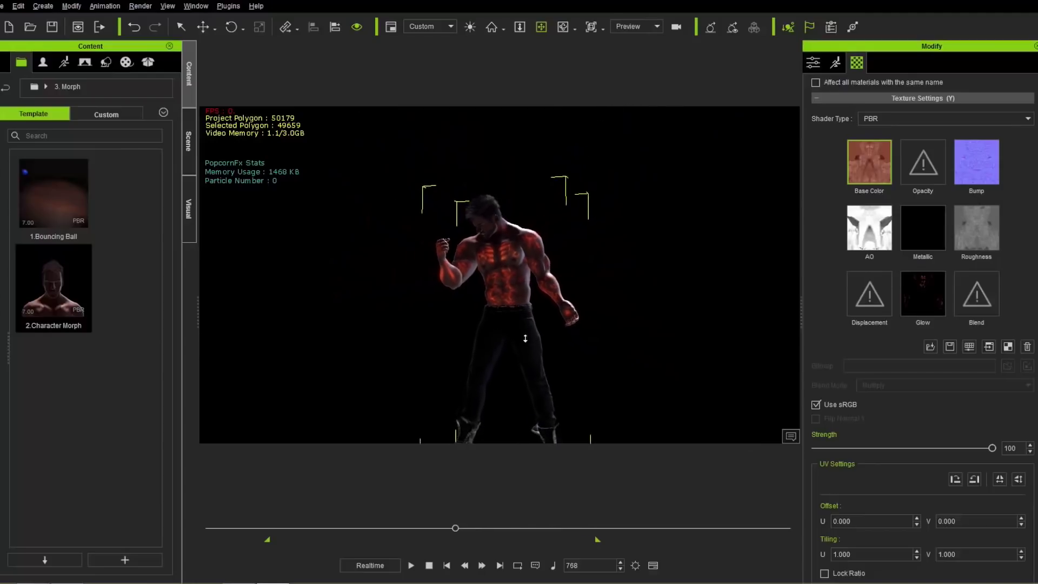
scroll(525, 339, down, 3)
scroll(510, 357, up, 2)
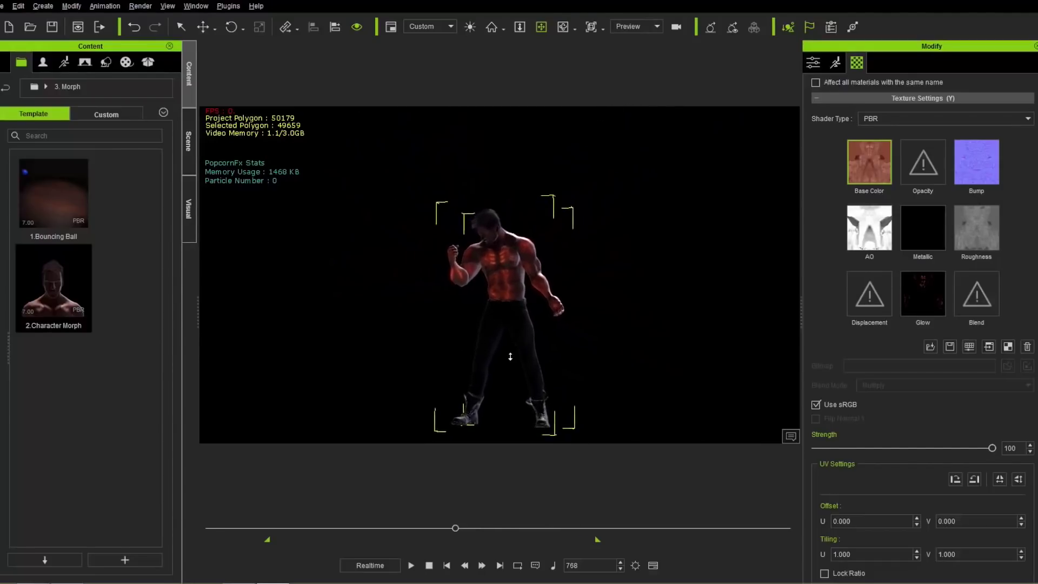
scroll(509, 357, up, 6)
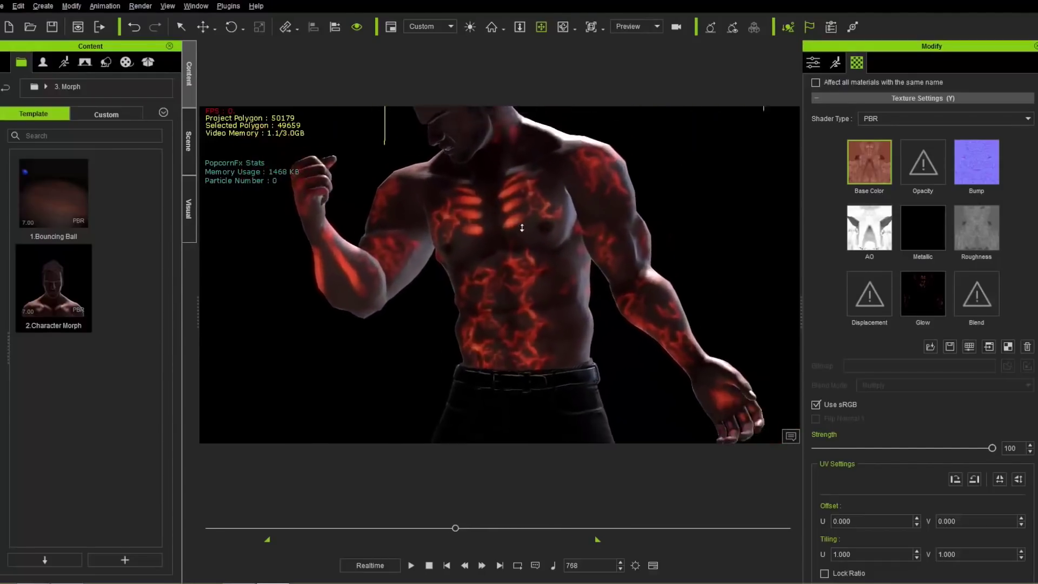
scroll(520, 222, up, 3)
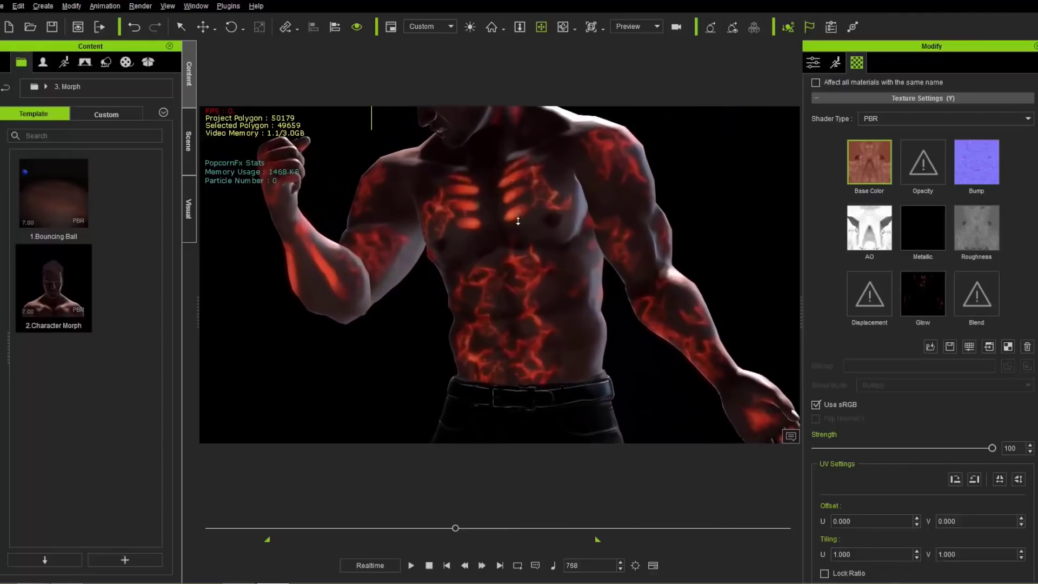
scroll(520, 226, down, 2)
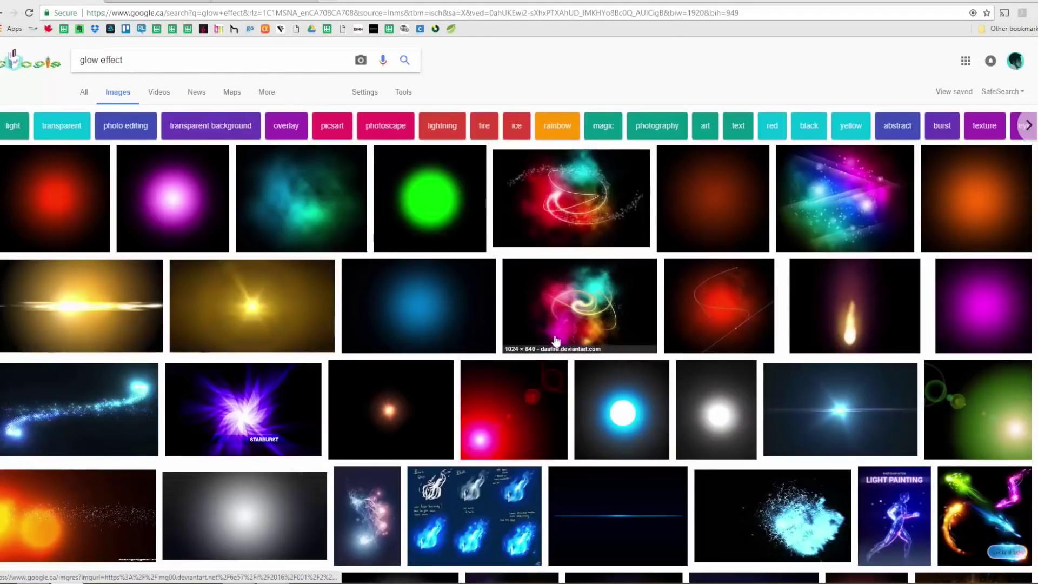
- Switch to the browser and look through the "glow effect" image results for examples of glowing textures and lights
scroll(620, 309, down, 6)
scroll(620, 313, up, 5)
scroll(620, 314, up, 1)
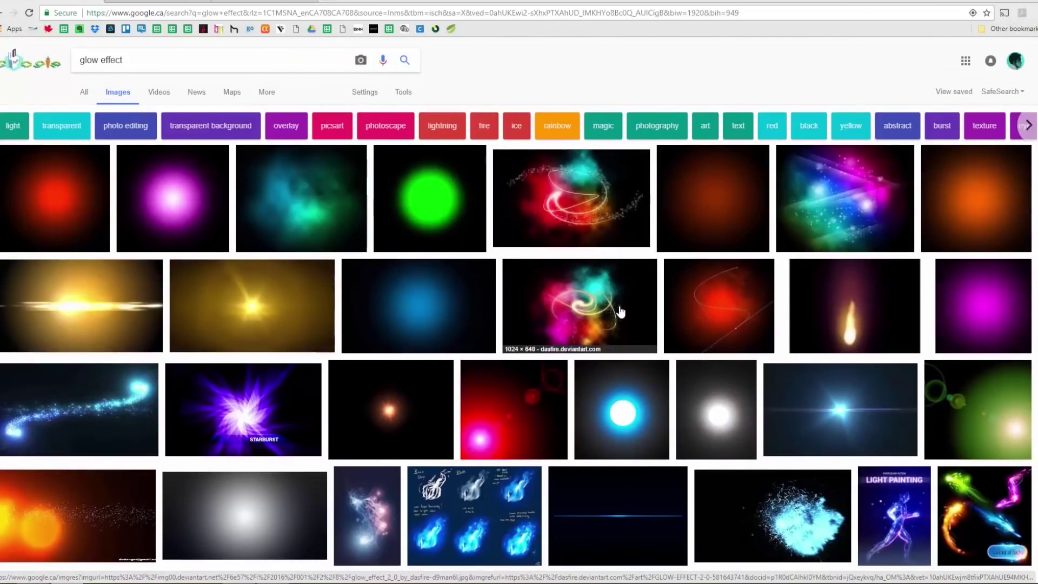
scroll(664, 287, down, 5)
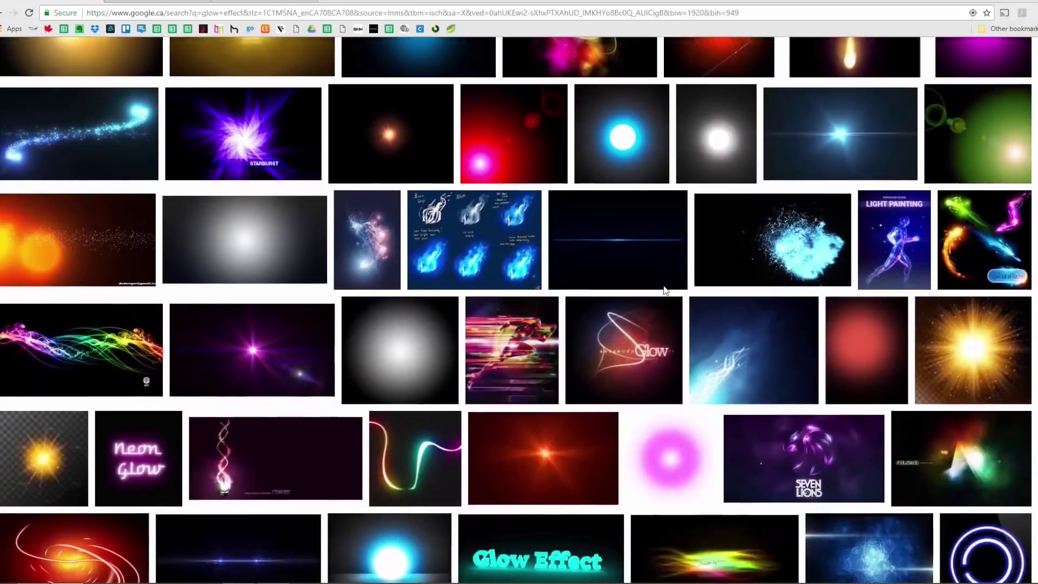
scroll(663, 287, down, 2)
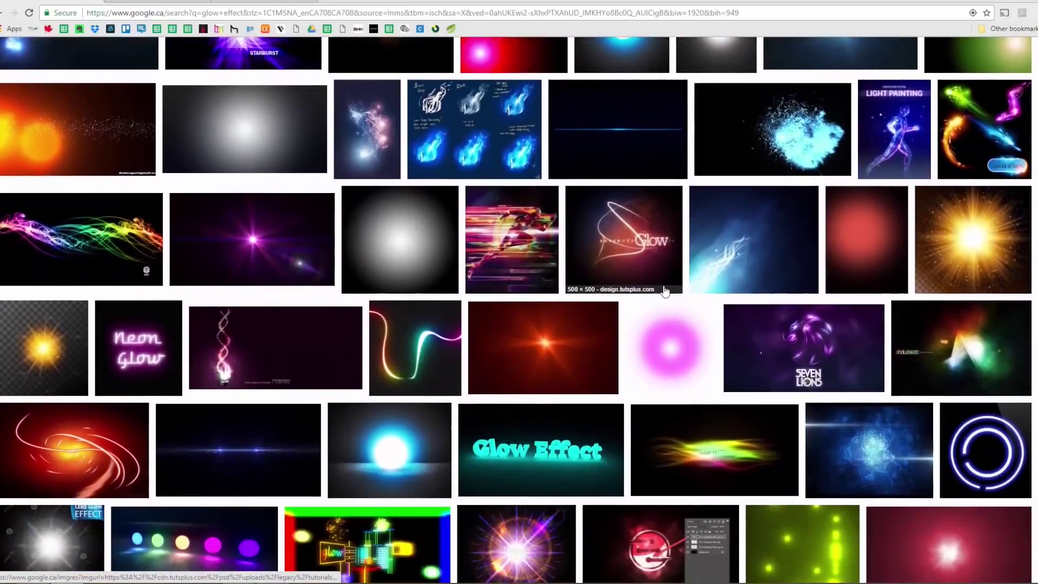
scroll(665, 291, up, 7)
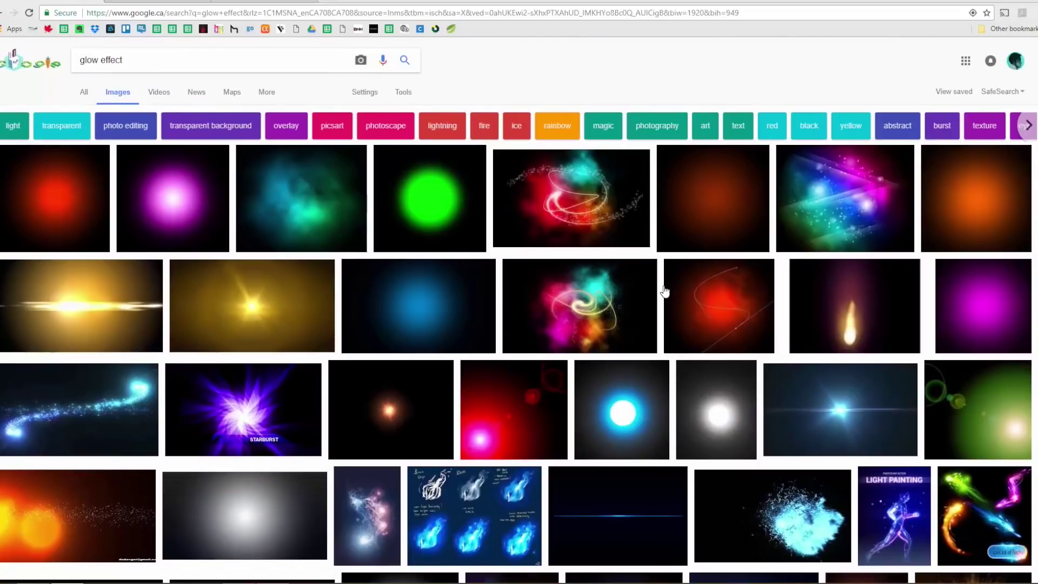
- Look over the "glow armor" and "neon" image search results in the other browser pages
click(160, 2)
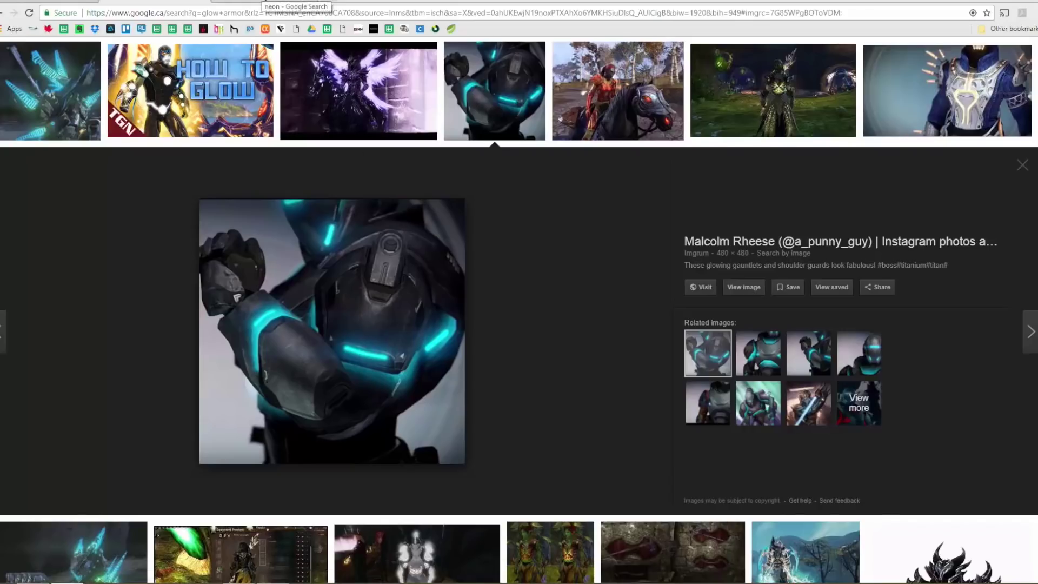
click(298, 4)
scroll(573, 269, down, 2)
scroll(574, 268, down, 13)
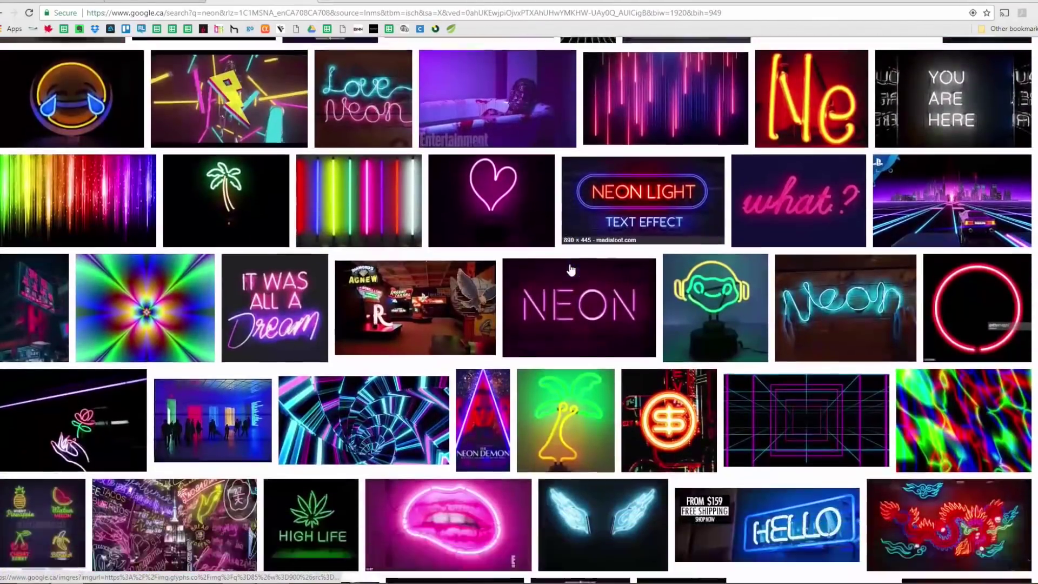
scroll(570, 267, down, 5)
scroll(570, 267, up, 15)
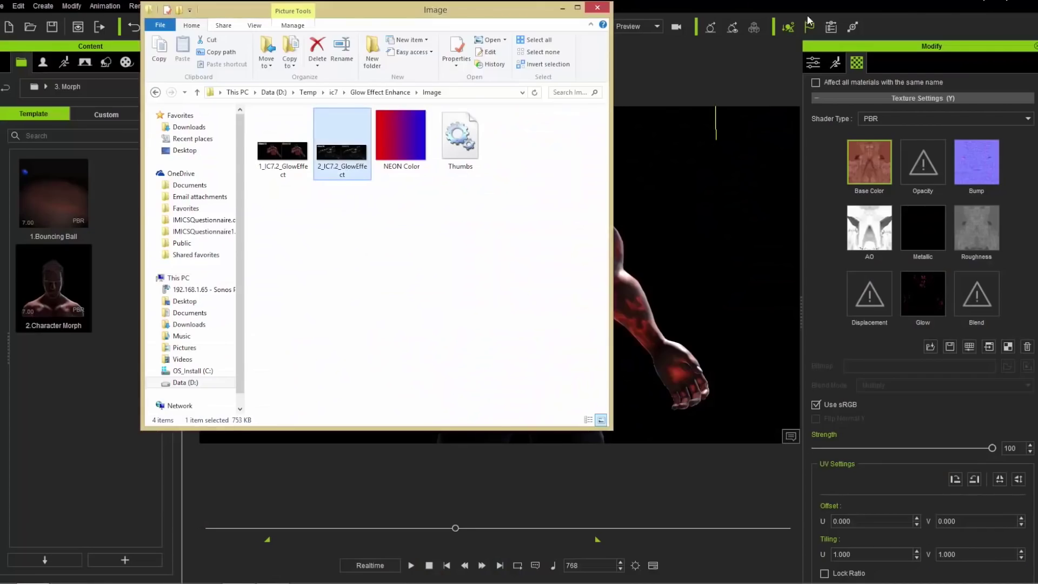
- Return to the character morph scene in iClone, turn on Global Illumination and scrub the animation to frame 461
click(692, 4)
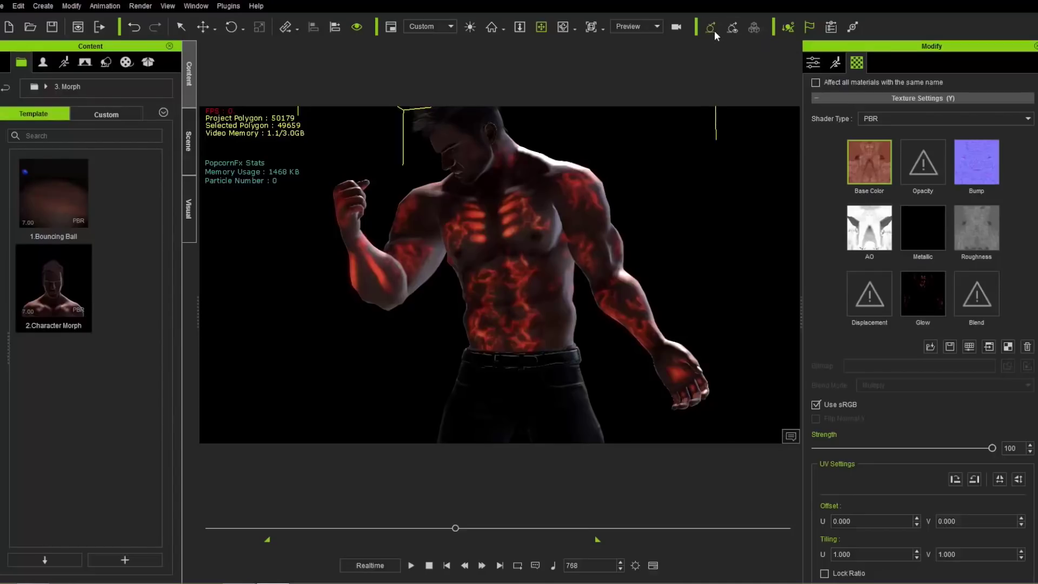
click(731, 27)
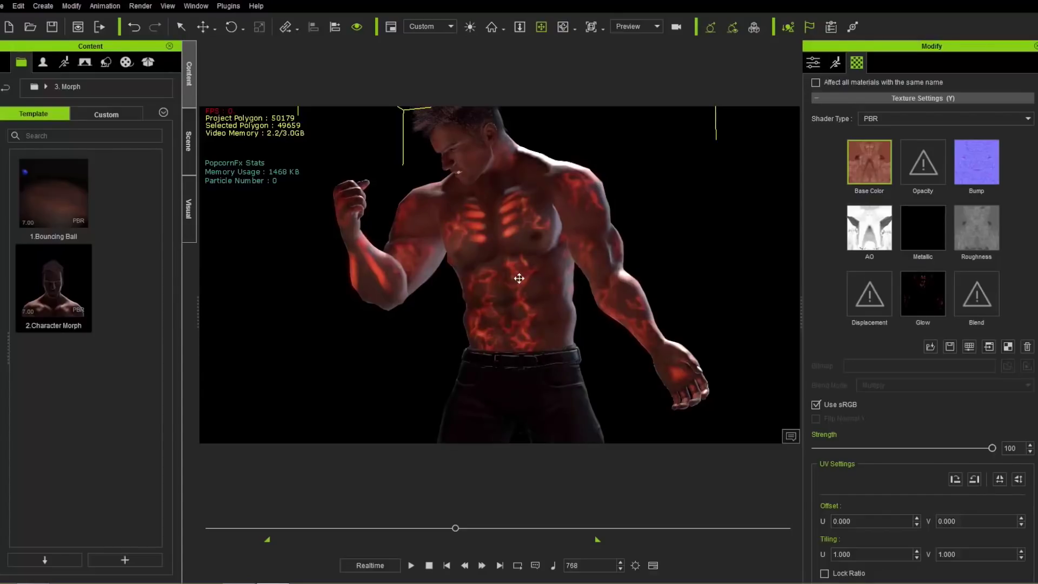
drag(455, 527, 358, 528)
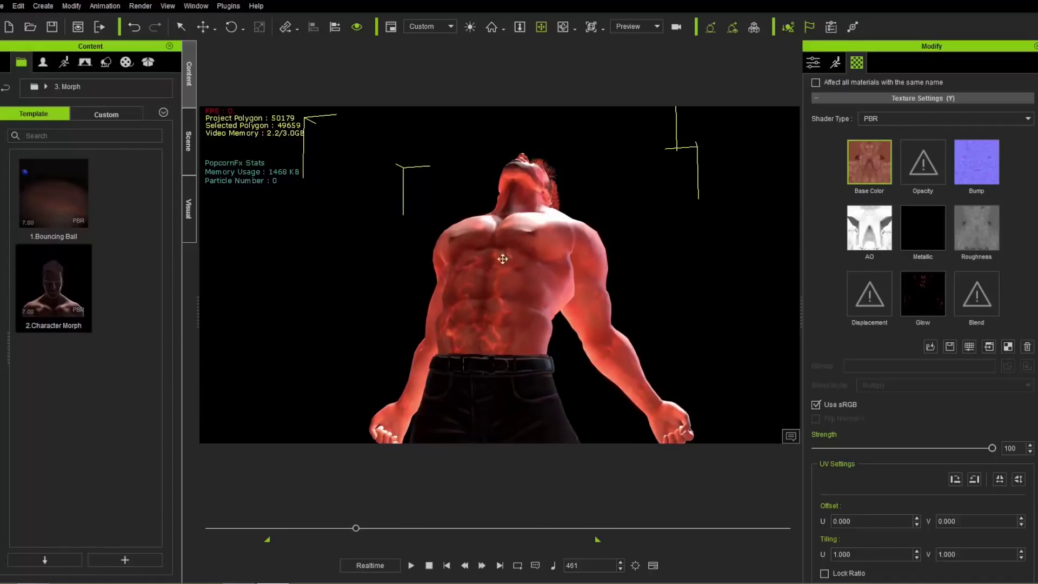
- Load the Glow Basic Intro-1123 project from the custom content folder Tutorial > Glow Enhance
click(109, 115)
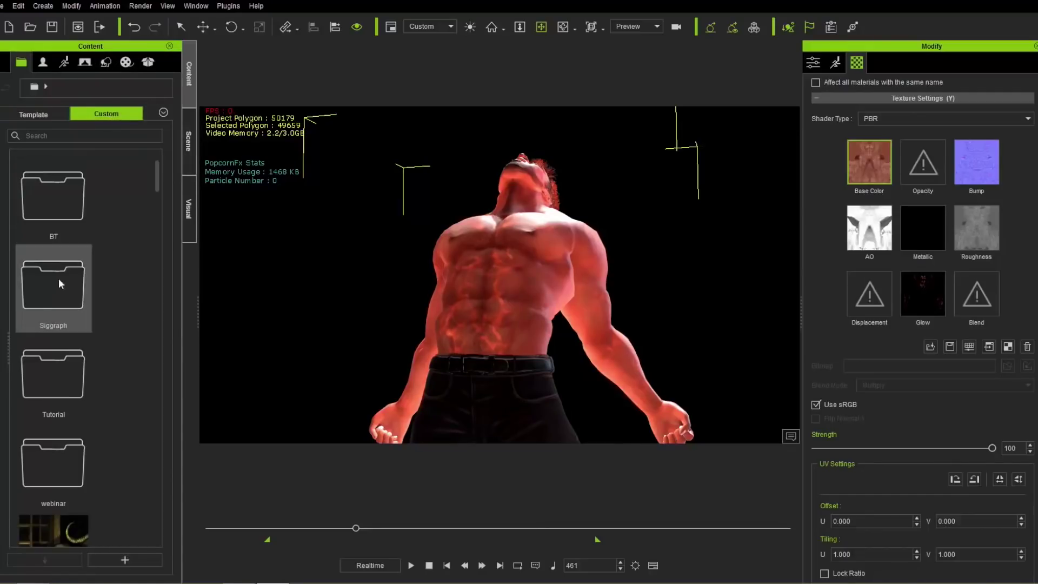
double_click(57, 387)
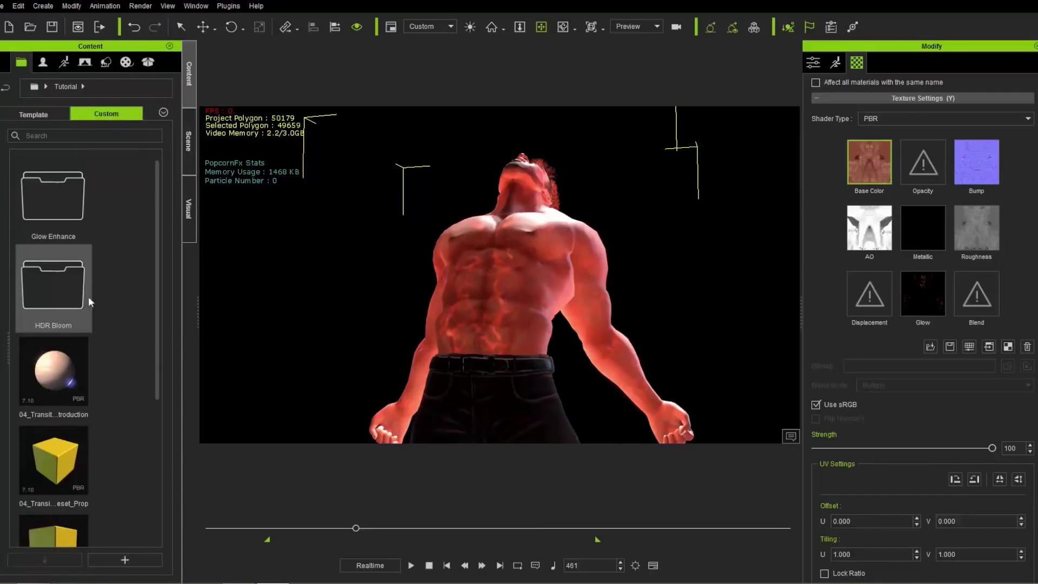
double_click(67, 207)
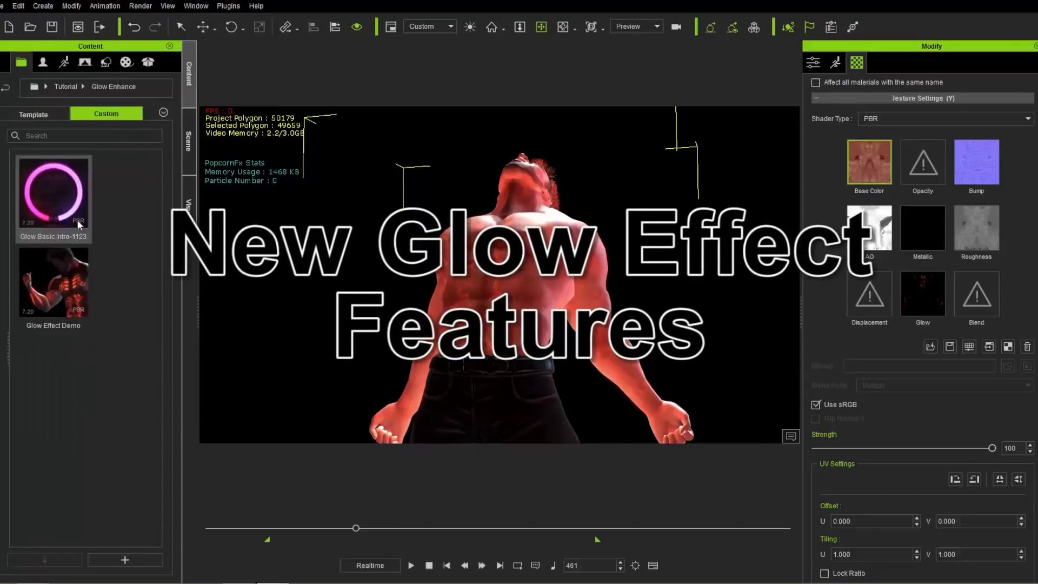
click(547, 316)
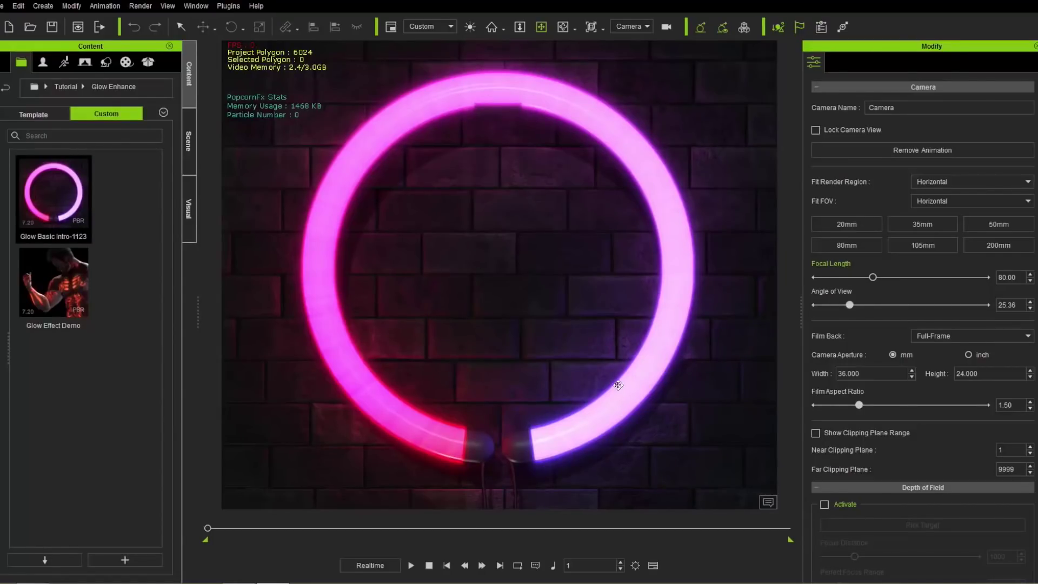
- Select the NEON Tube prop and remove the red-to-blue texture from its material's Glow channel
click(628, 146)
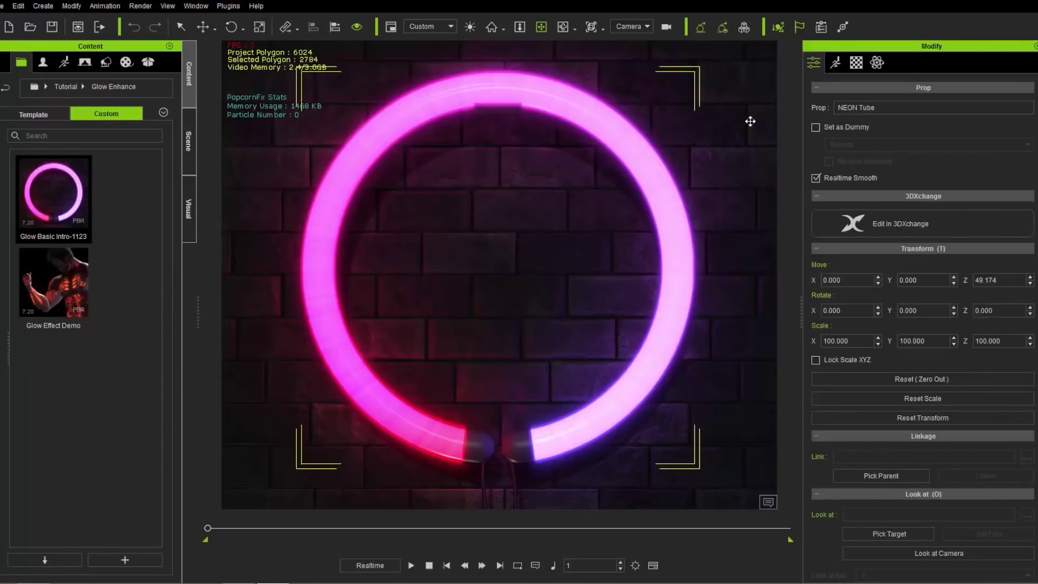
click(857, 62)
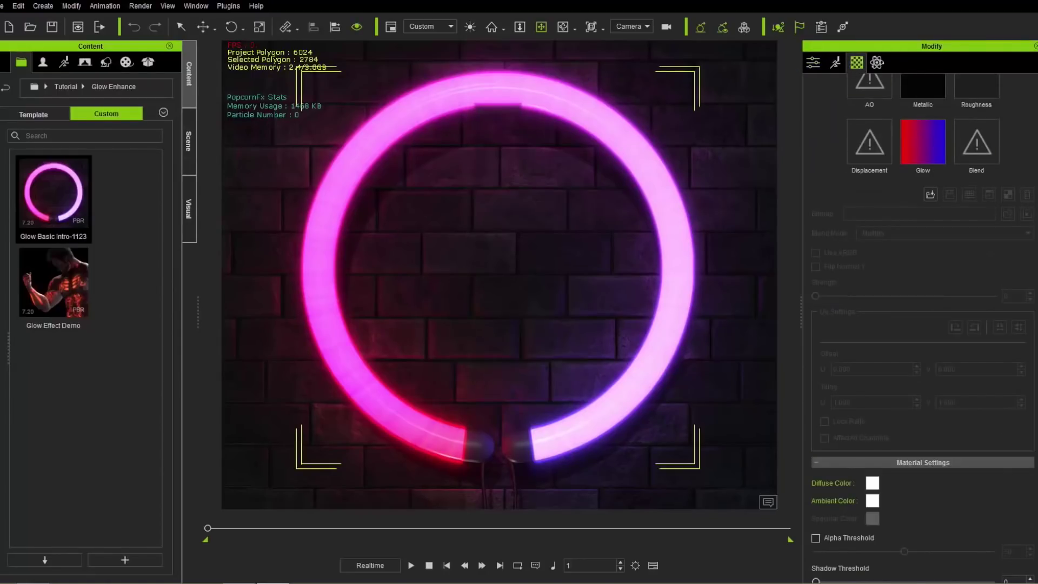
scroll(923, 325, up, 5)
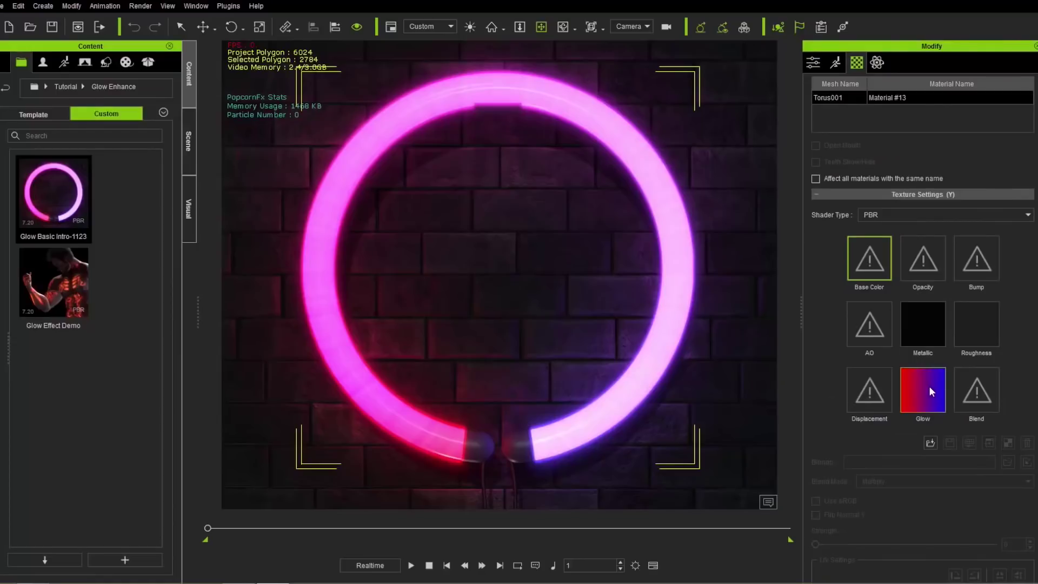
click(923, 396)
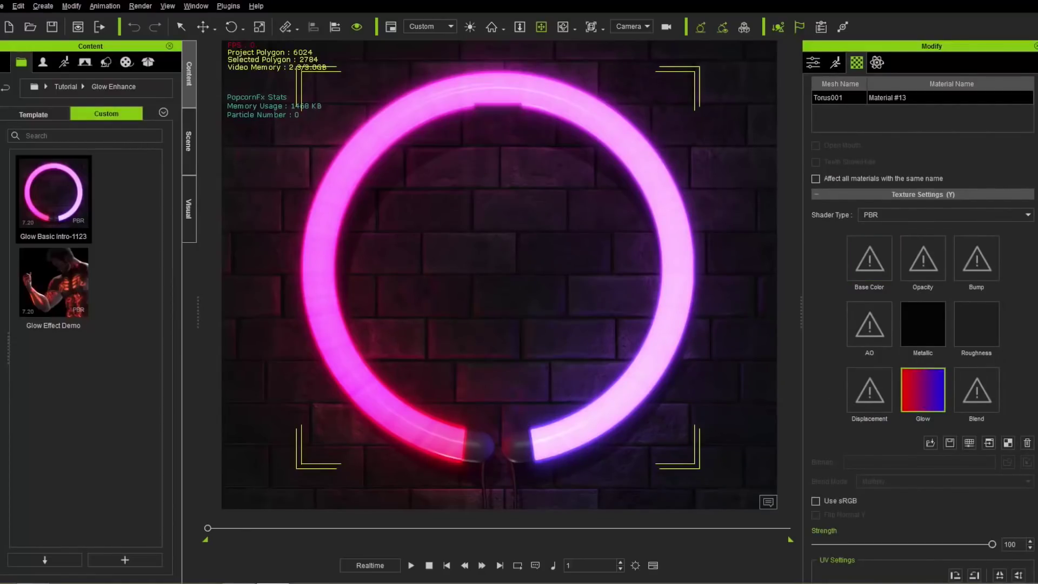
scroll(1036, 273, down, 3)
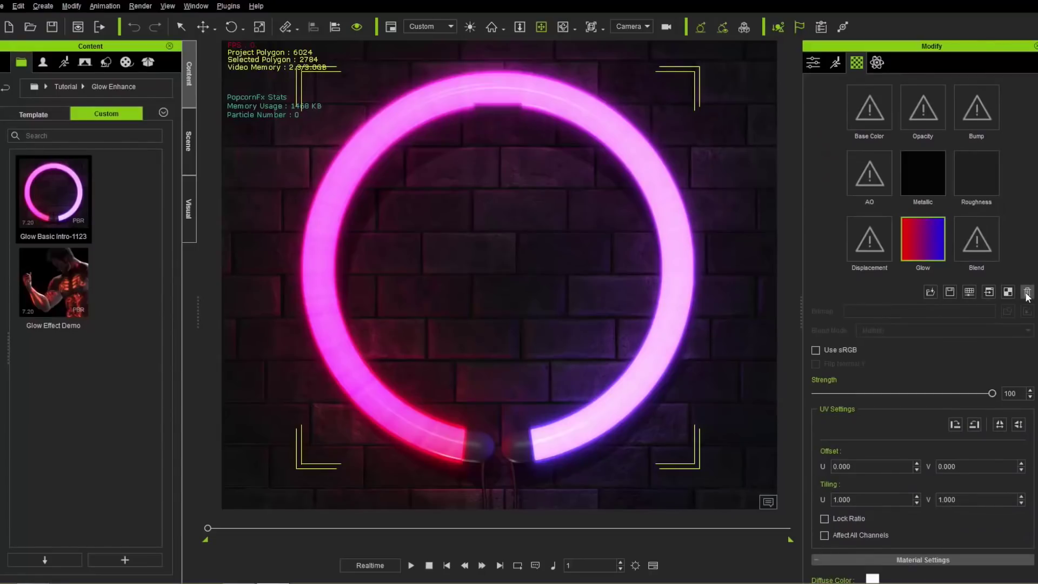
click(1027, 293)
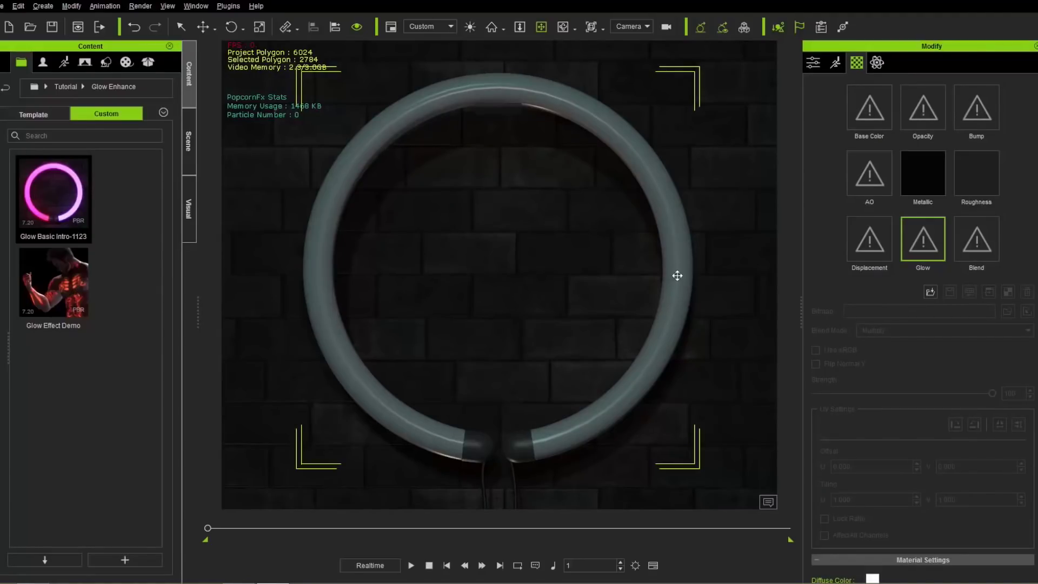
- Apply the NEON Color image from the Glow Effect Enhance\Image folder to the neon tube's Glow channel
double_click(922, 240)
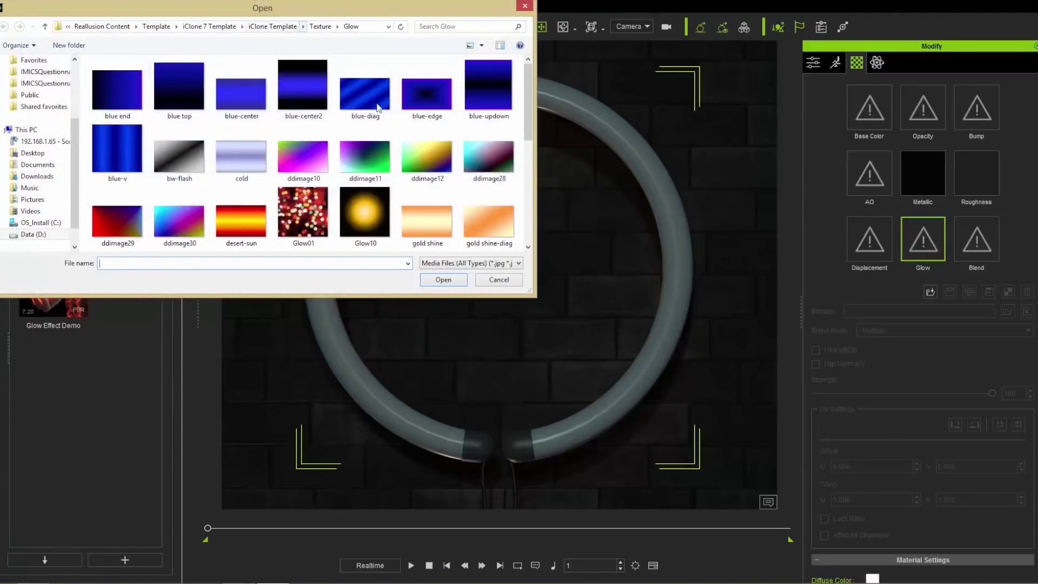
click(503, 280)
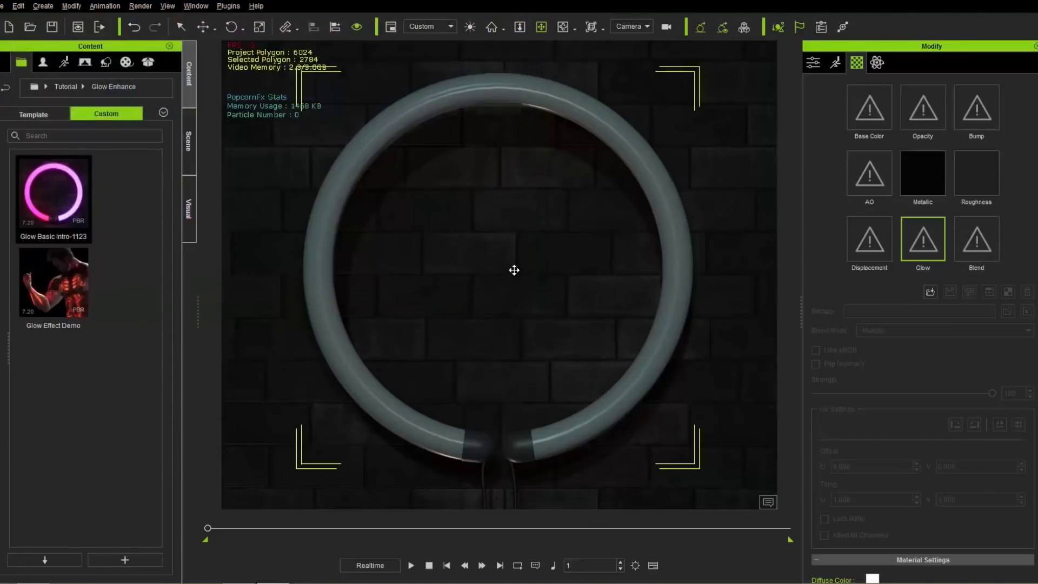
key(alt+Tab)
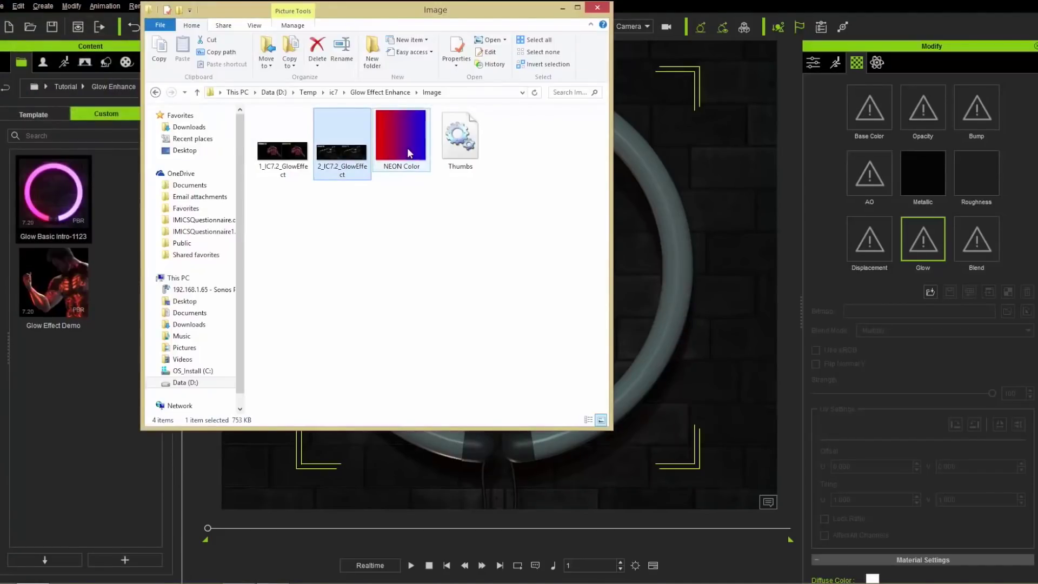
click(421, 153)
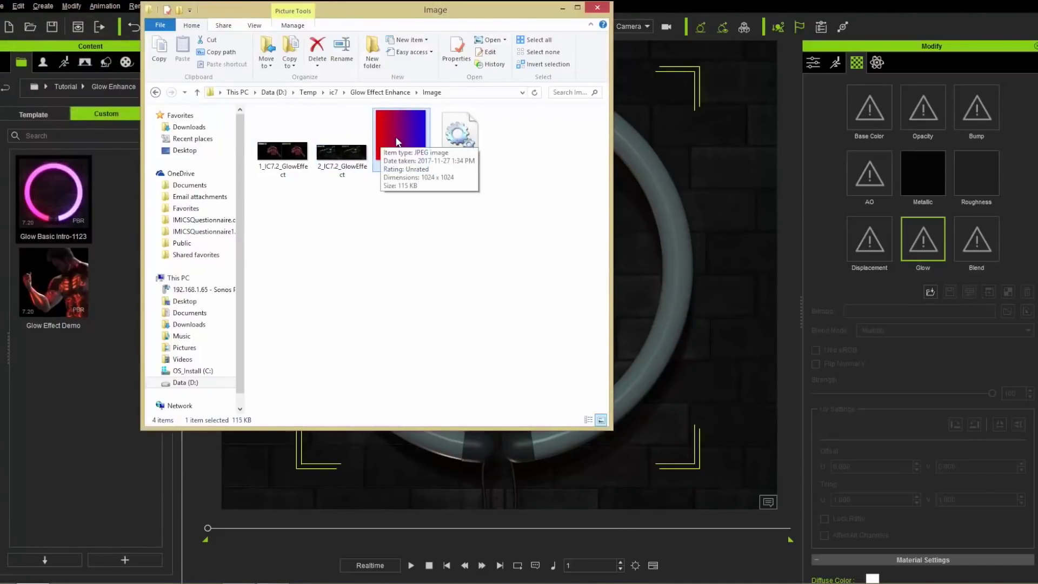
drag(385, 127, 920, 243)
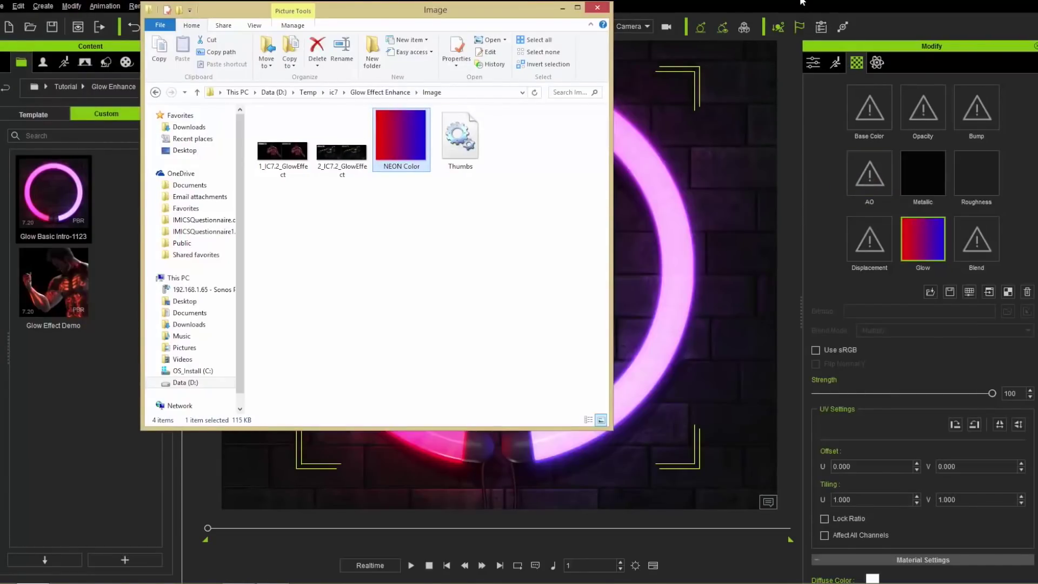
click(645, 131)
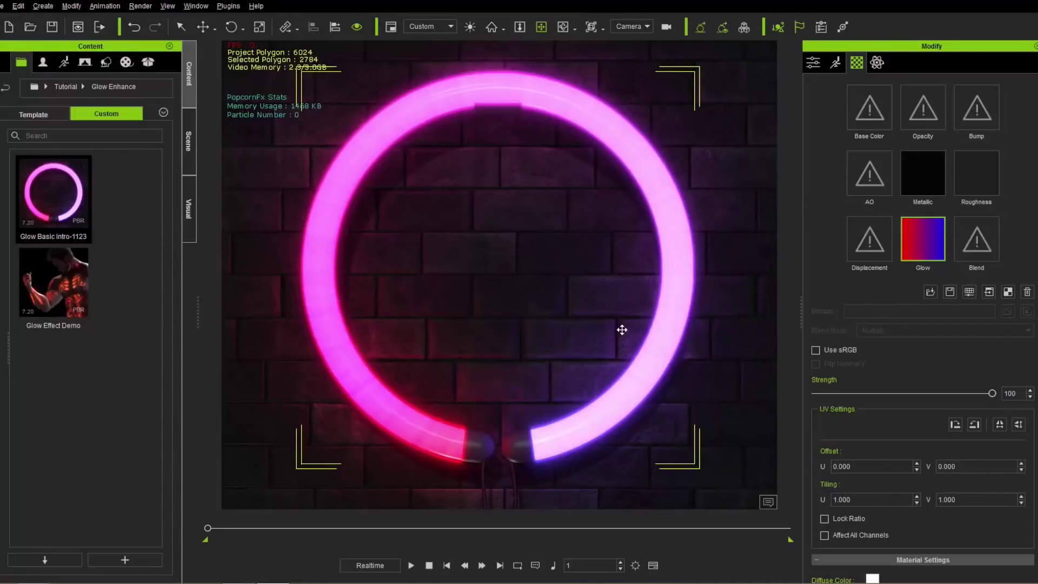
- Open the Glow Settings dialog from the Visual Settings section of the project settings
click(2, 7)
mouse_move(19, 6)
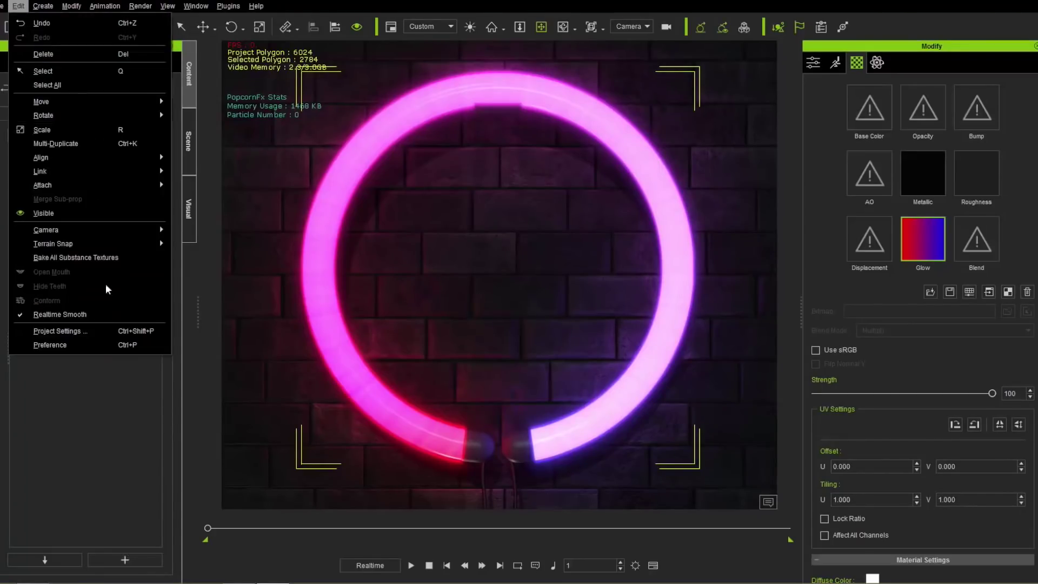
click(86, 332)
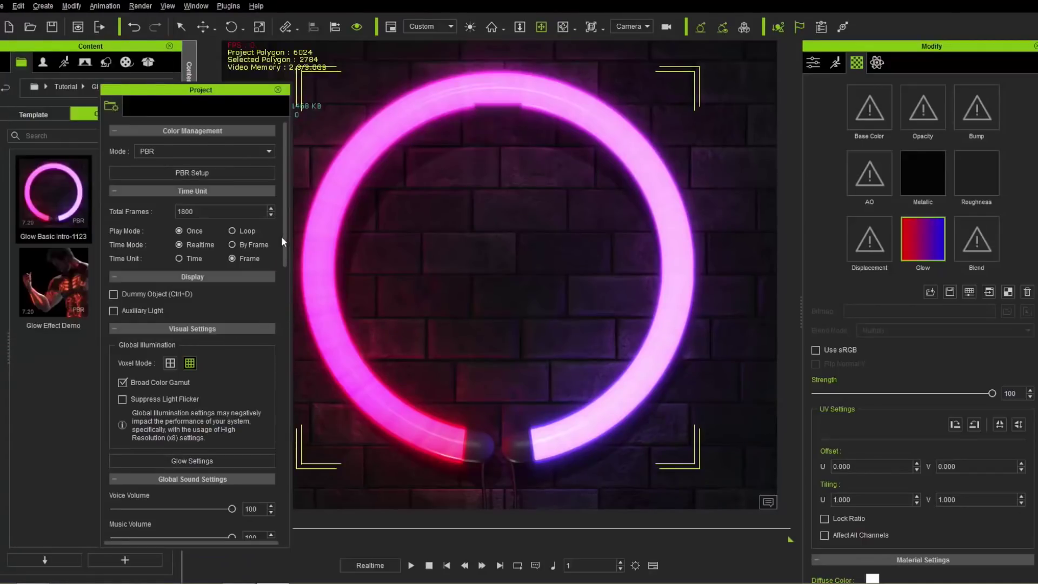
scroll(249, 259, down, 3)
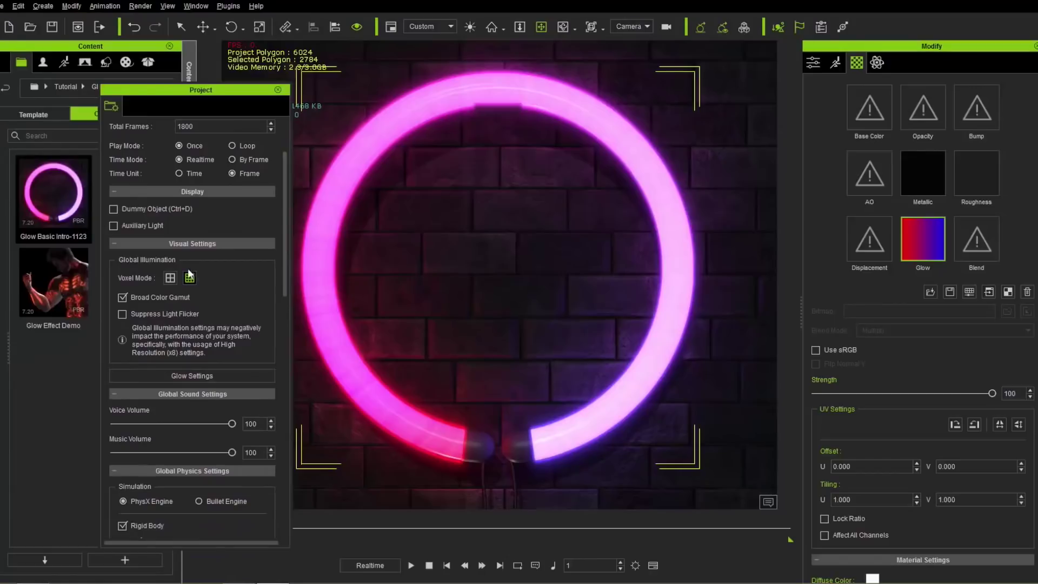
click(179, 375)
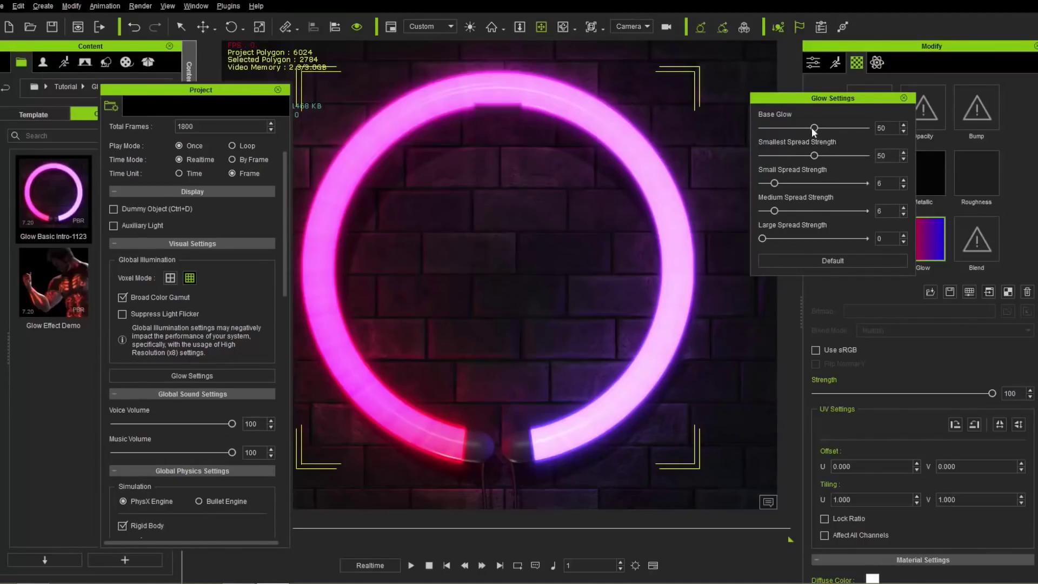
- Try Medium and Large Spread Strength at 50 one at a time with all other glow strengths at 0, and restore the default glow settings
drag(815, 128, 760, 128)
drag(814, 156, 760, 211)
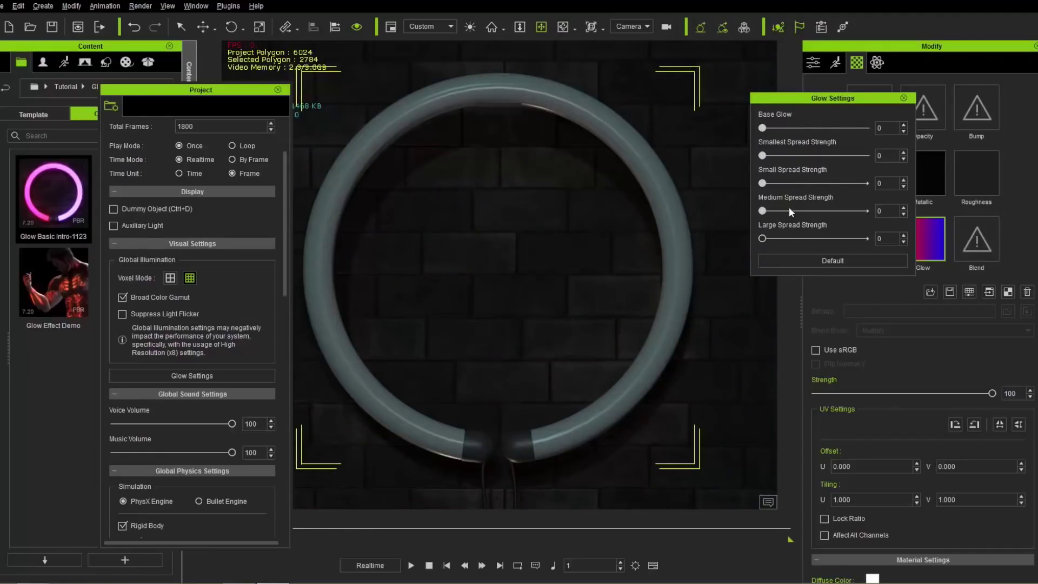
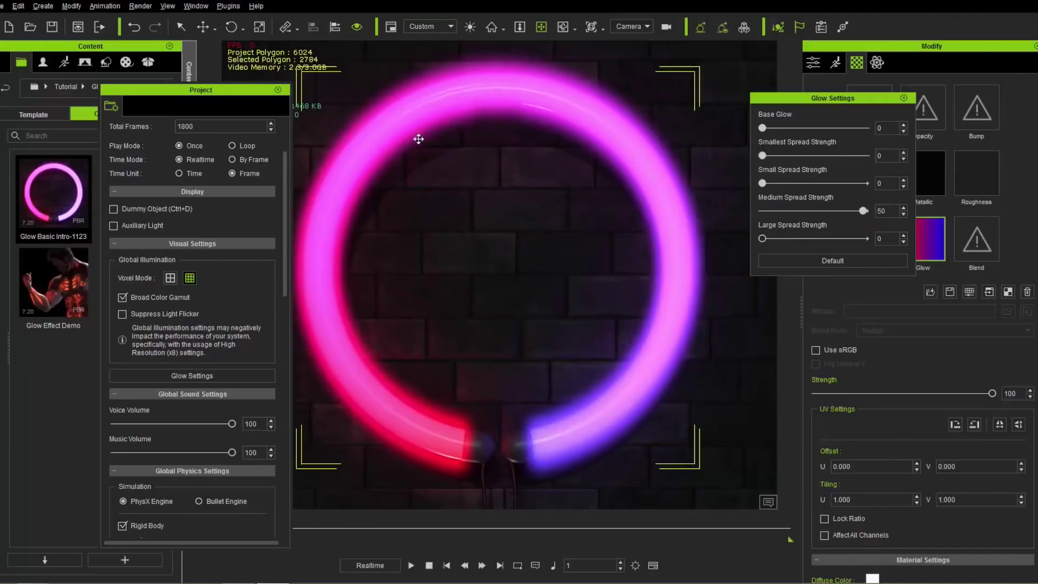
drag(862, 212, 871, 239)
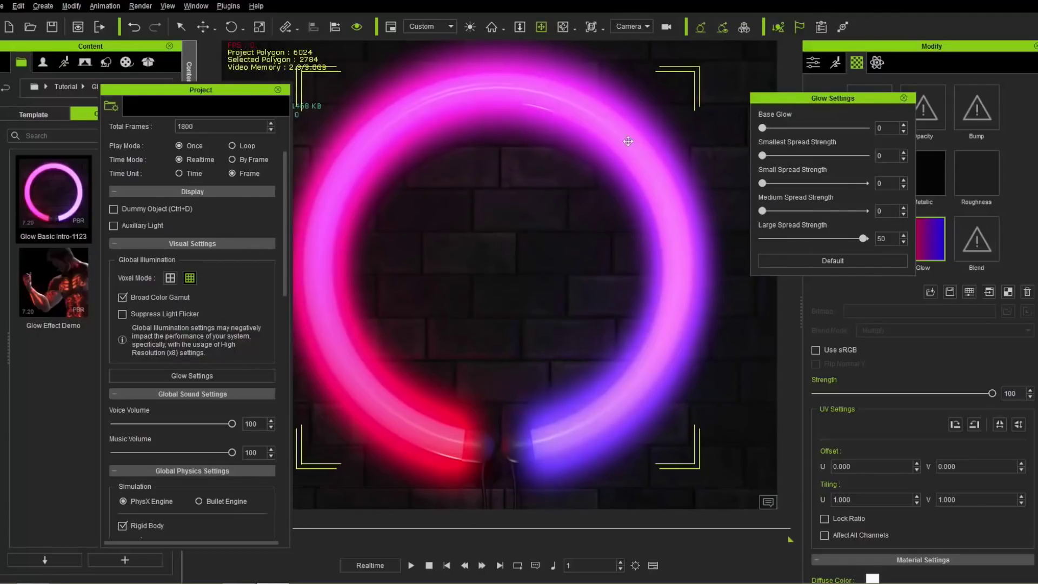
drag(863, 239, 754, 241)
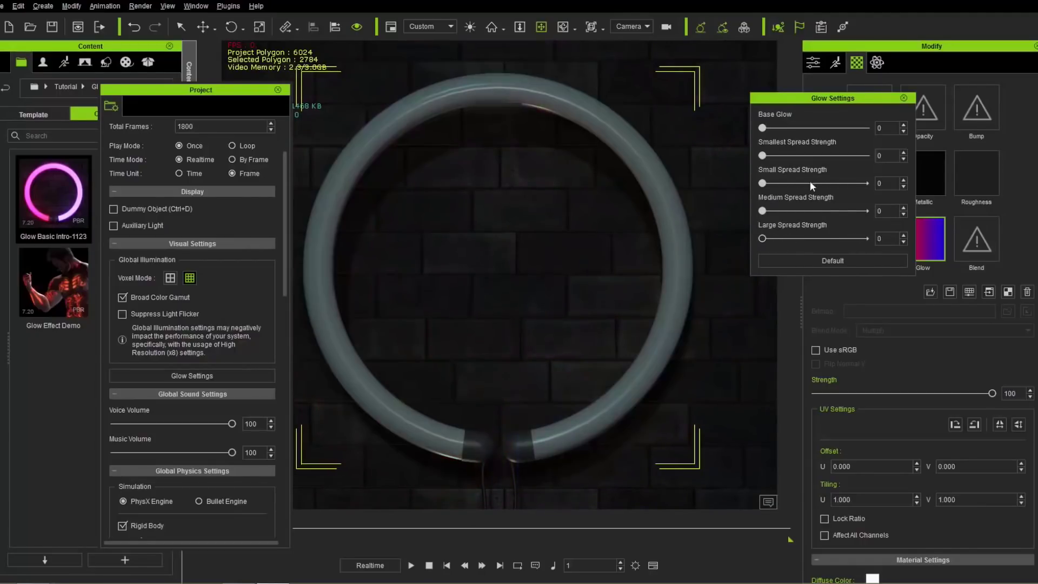
click(832, 260)
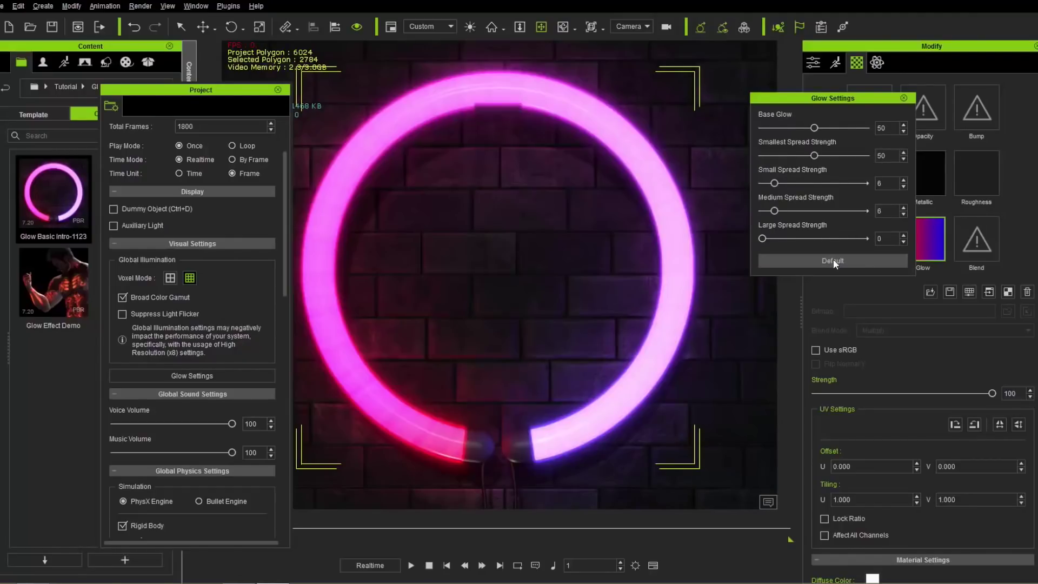
- Set Large Spread Strength to 1 and Base Glow to 41, and close the glow and project settings
mouse_move(766, 239)
mouse_down()
mouse_move(833, 241)
mouse_move(767, 239)
mouse_up()
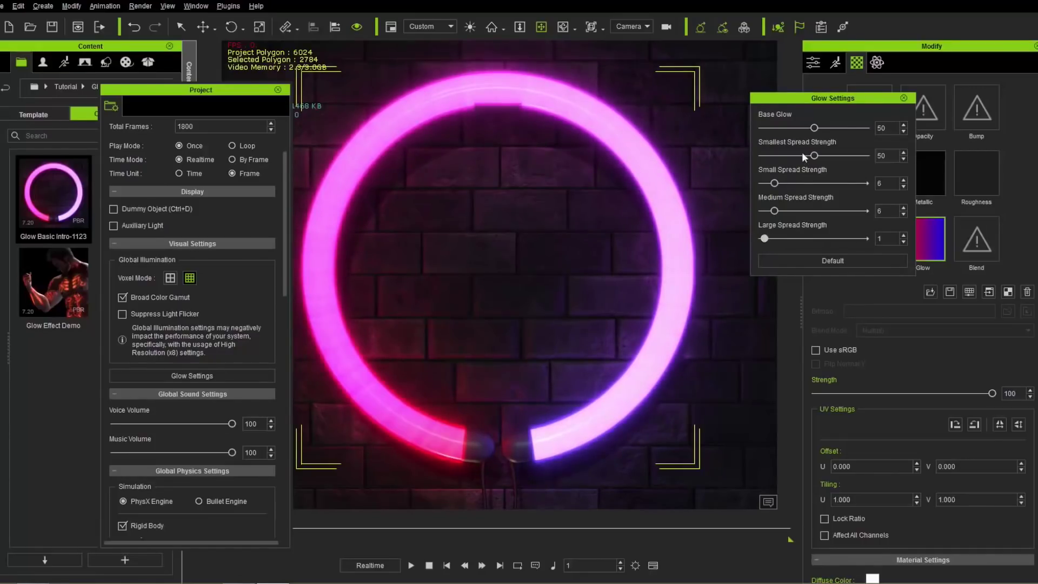
mouse_move(814, 129)
mouse_down()
mouse_move(887, 130)
mouse_move(804, 138)
mouse_up()
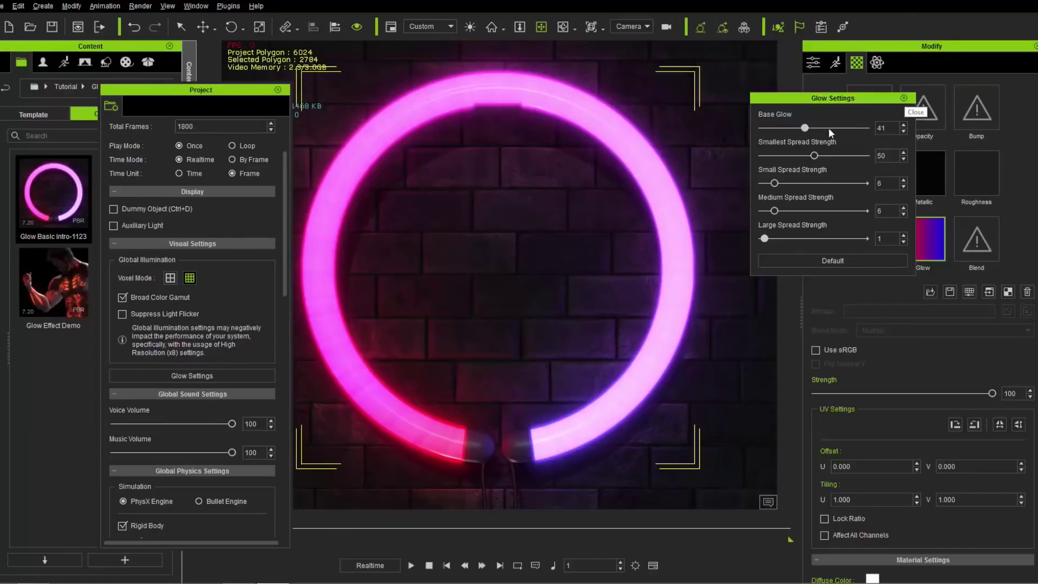
click(903, 99)
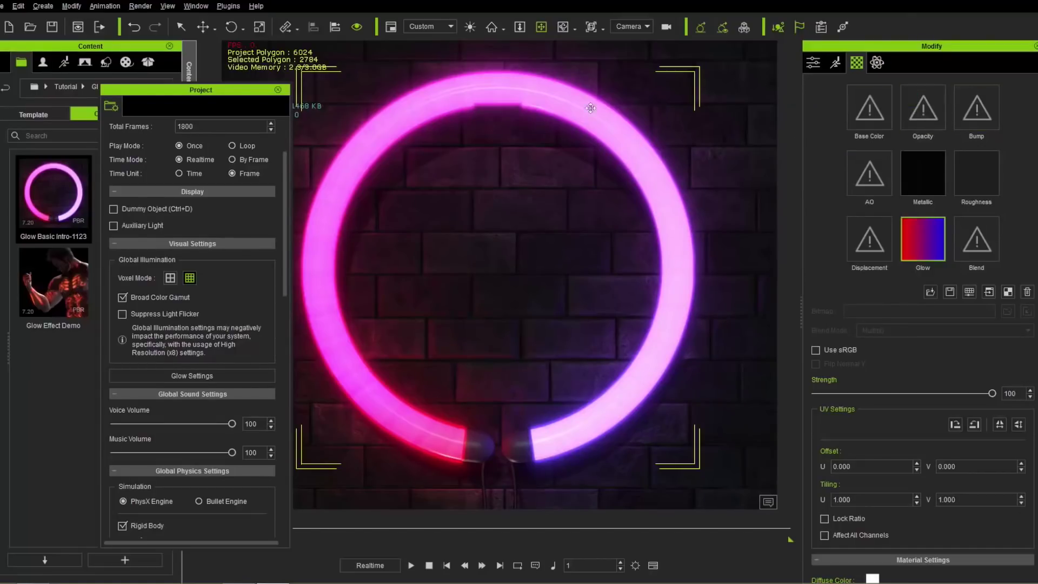
click(278, 90)
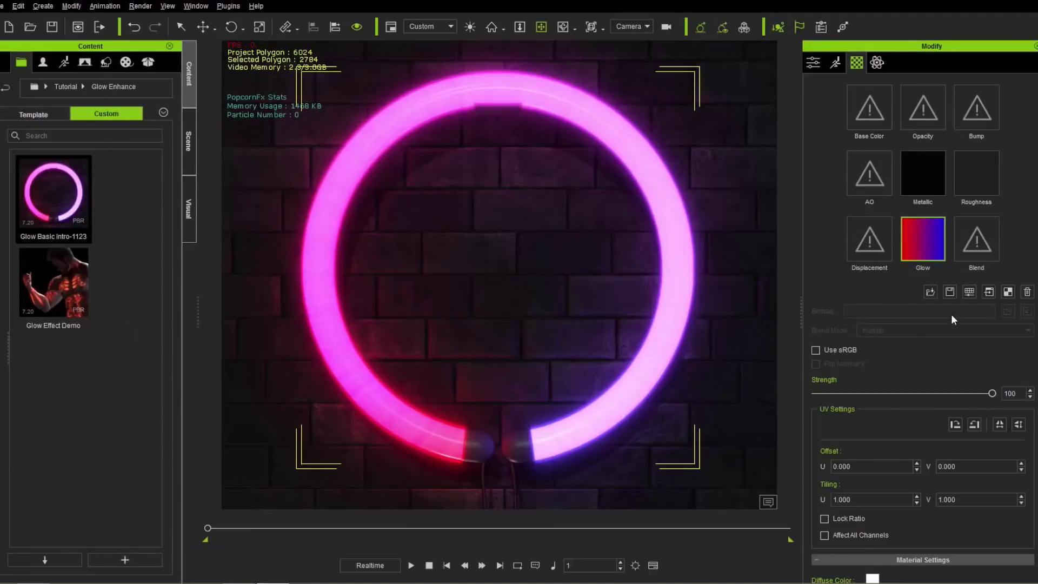
- Try shifting the hue of the neon tube's Glow texture with Adjust Color
click(969, 292)
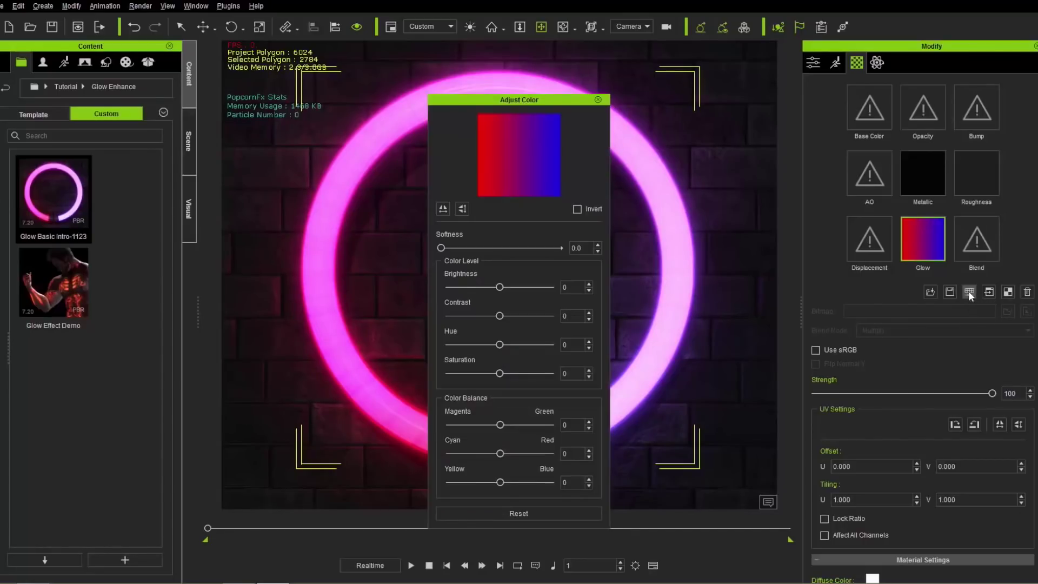
drag(550, 101, 187, 75)
mouse_move(142, 314)
mouse_down()
mouse_move(199, 314)
mouse_move(93, 329)
mouse_move(177, 326)
mouse_move(139, 326)
mouse_up()
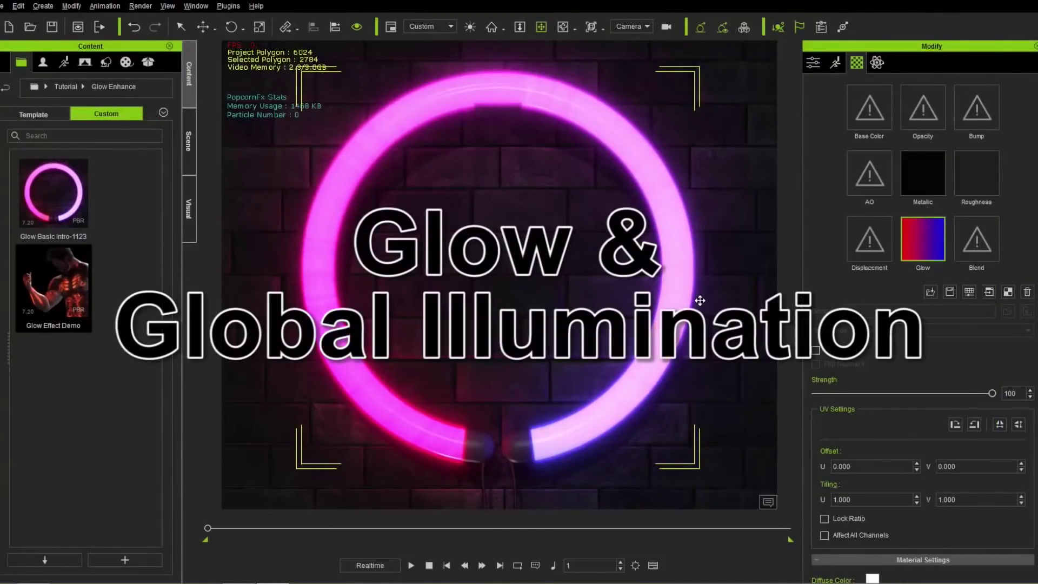
- Load the Glow Effect Demo project and scrub its animation to frame 770
double_click(72, 292)
click(549, 323)
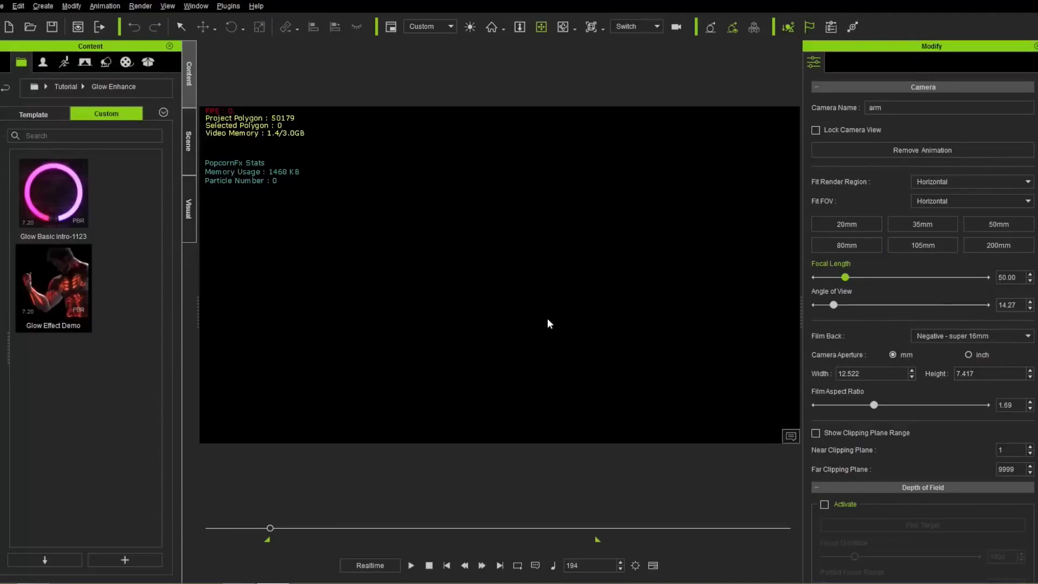
drag(273, 529, 457, 530)
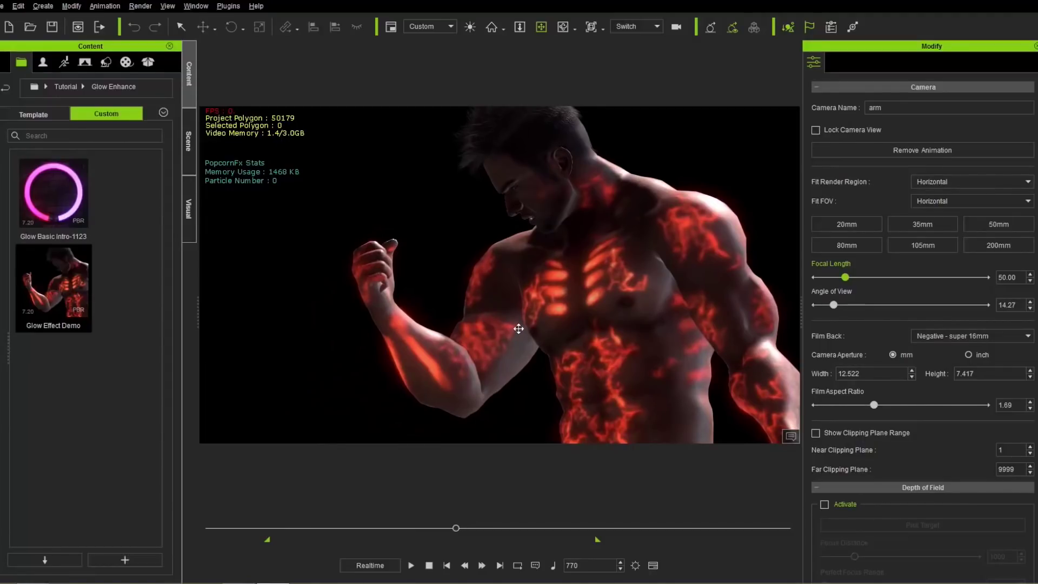
- Select the Zane avatar, show the timeline and add the avatar's Material track to it
click(581, 276)
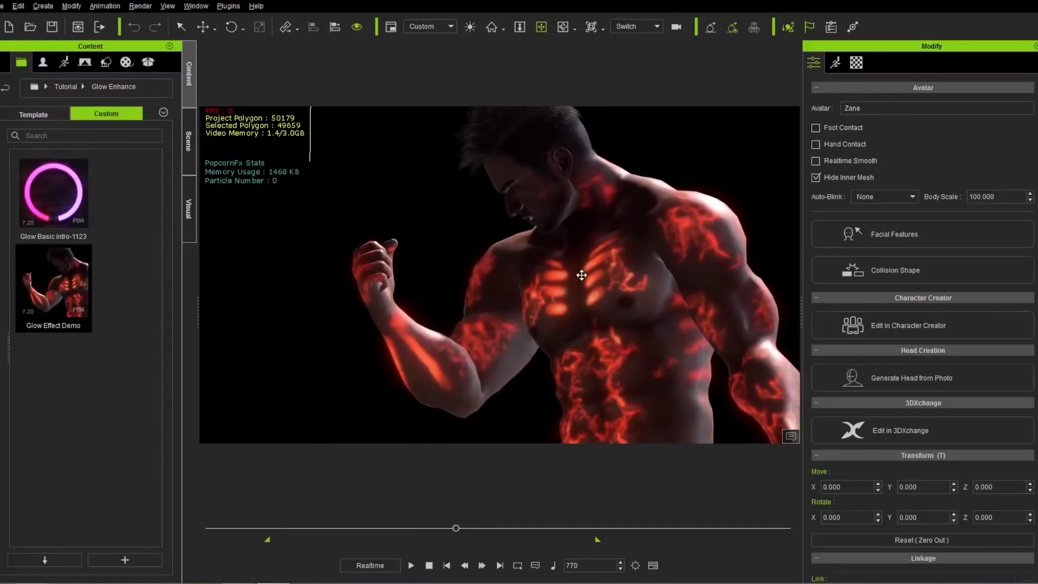
key(F3)
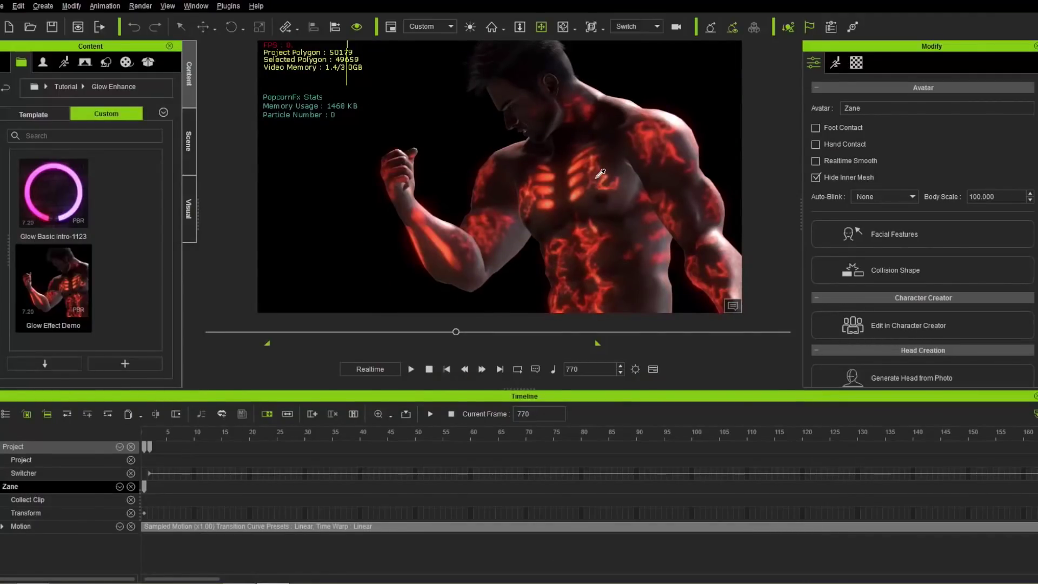
click(120, 486)
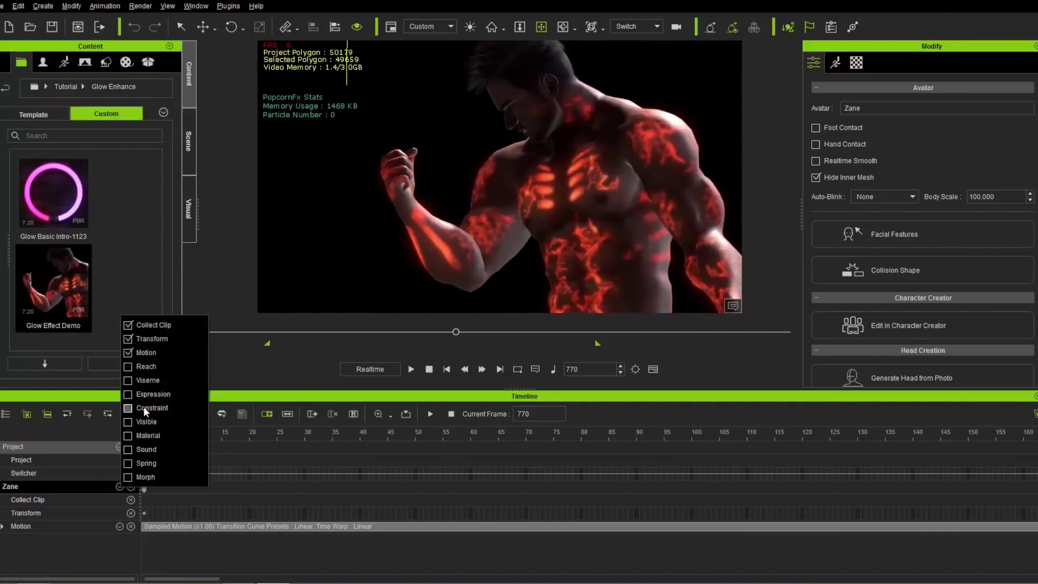
click(129, 435)
click(229, 399)
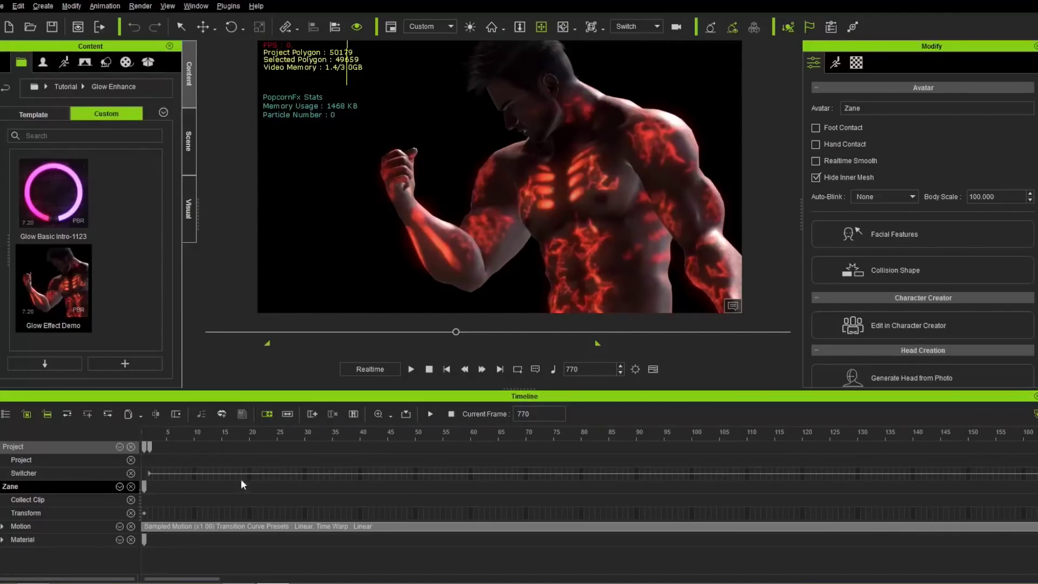
- Bring the Material keyframes from about frame 400 into view and expand the Material track to its Texture Strength row
scroll(293, 494, down, 5)
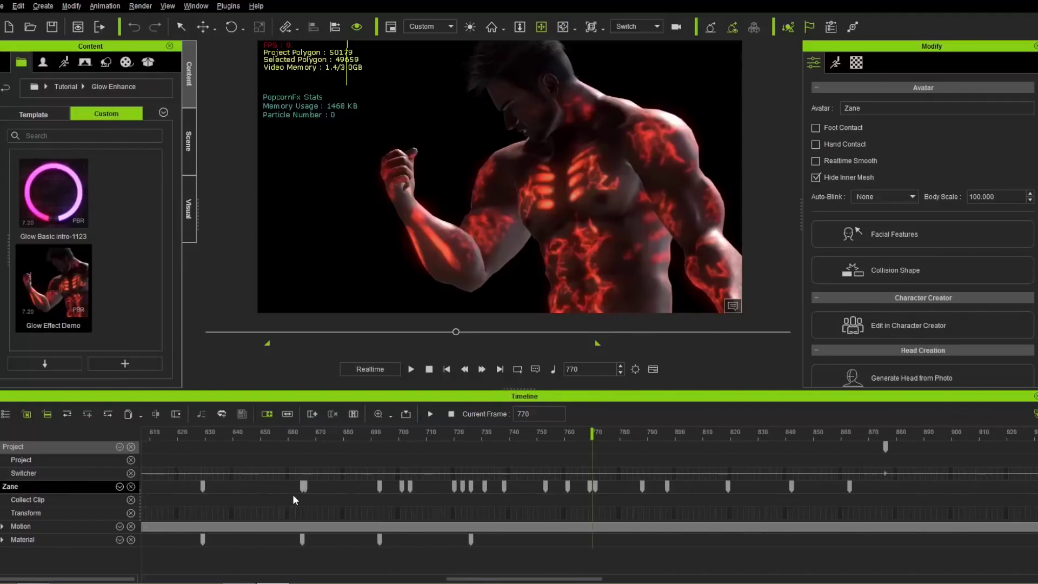
drag(431, 573, 345, 561)
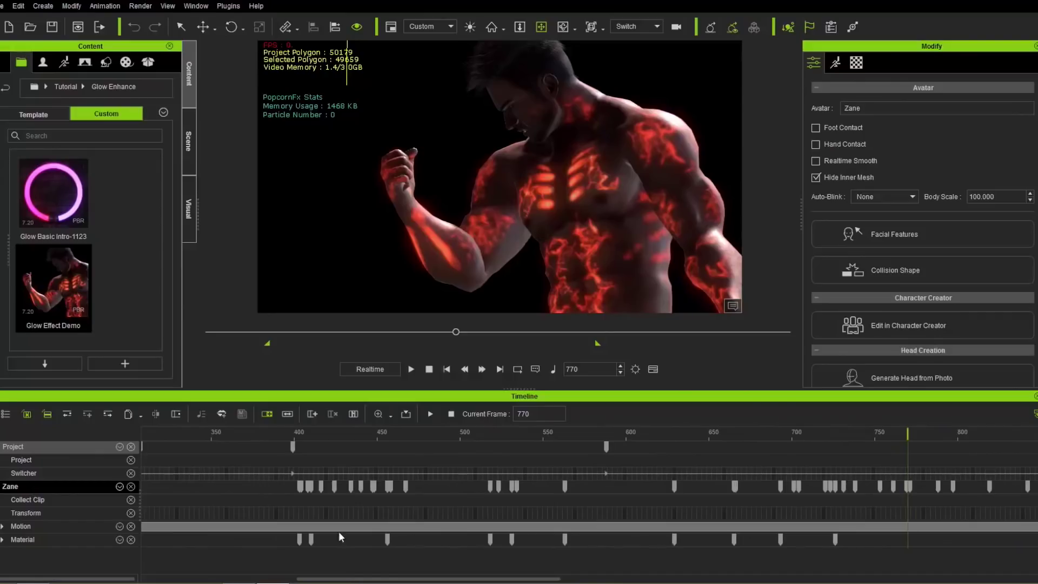
click(3, 538)
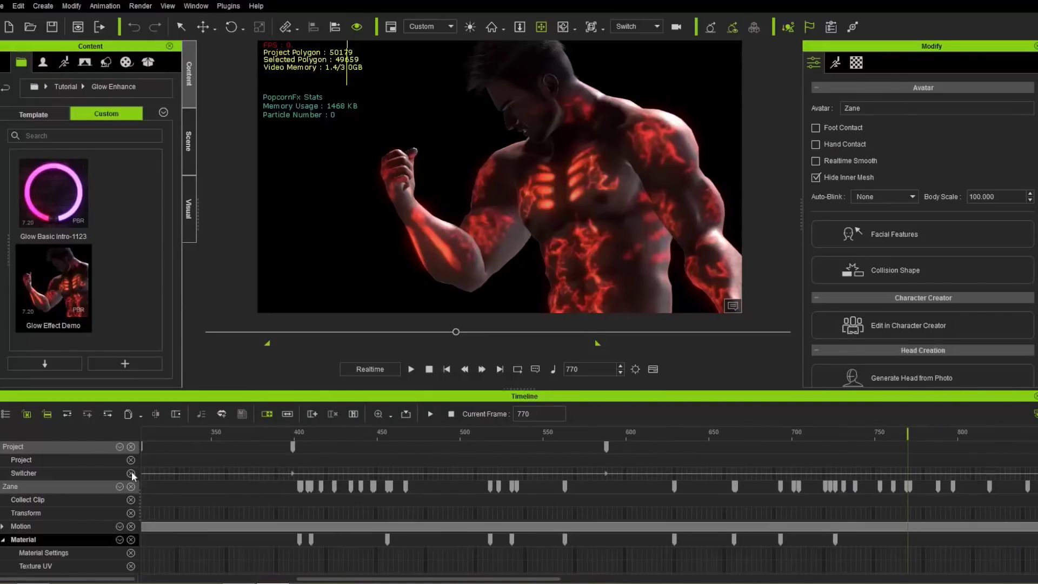
scroll(273, 535, down, 1)
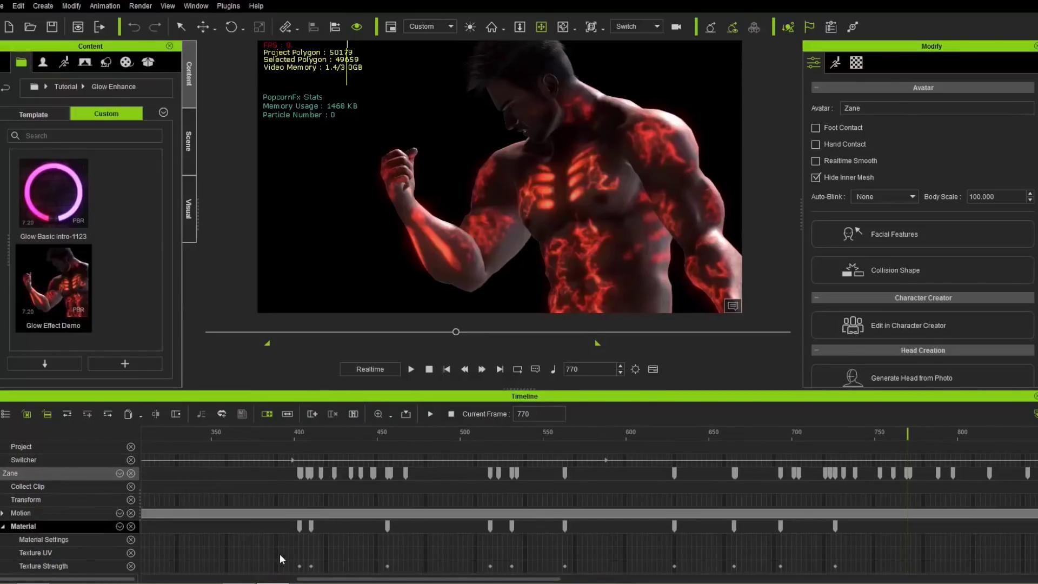
- Show the Strength setting of the avatar's Glow channel and scrub the timeline to frame 742 to review the animated glow
click(857, 64)
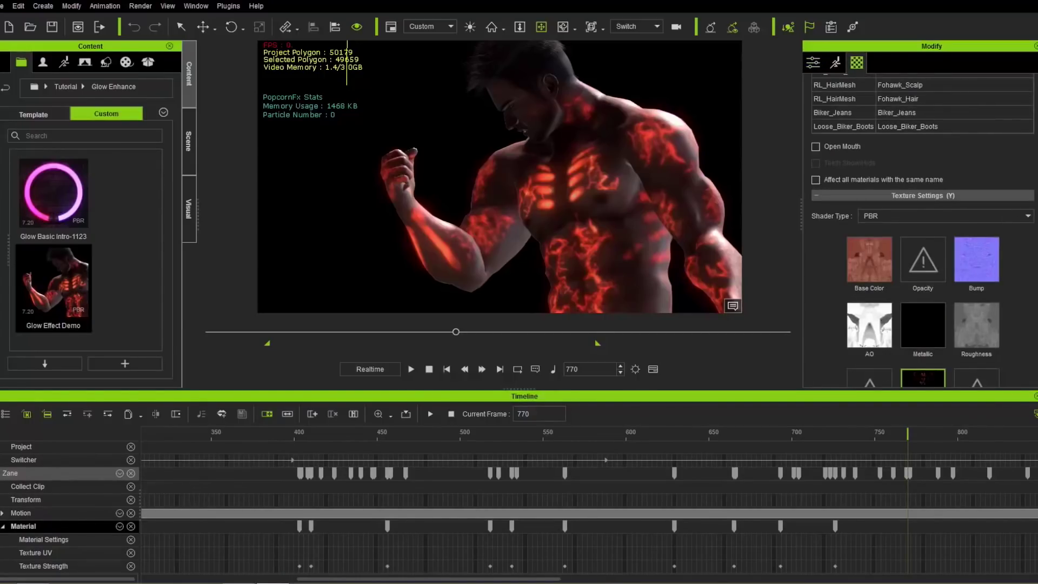
scroll(919, 244, down, 5)
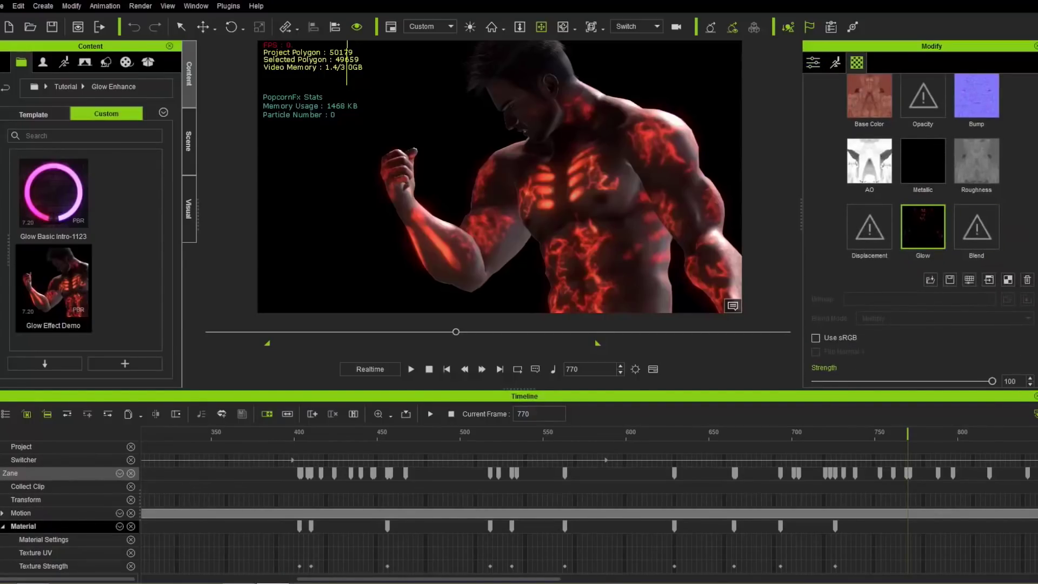
scroll(960, 258, up, 1)
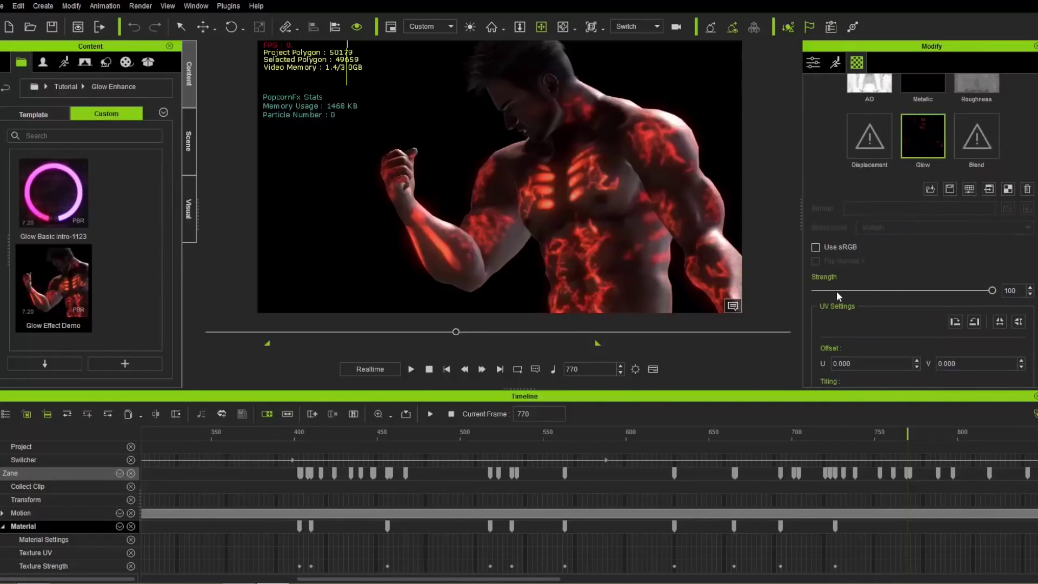
drag(289, 436, 874, 433)
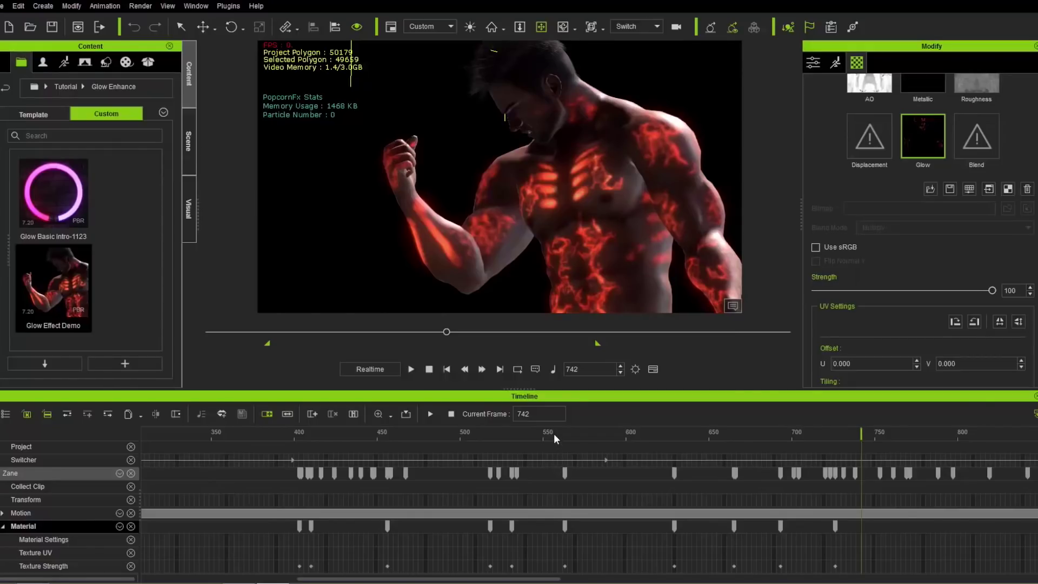
- Turn on Global Illumination and scrub the animation back to frame 480
click(711, 27)
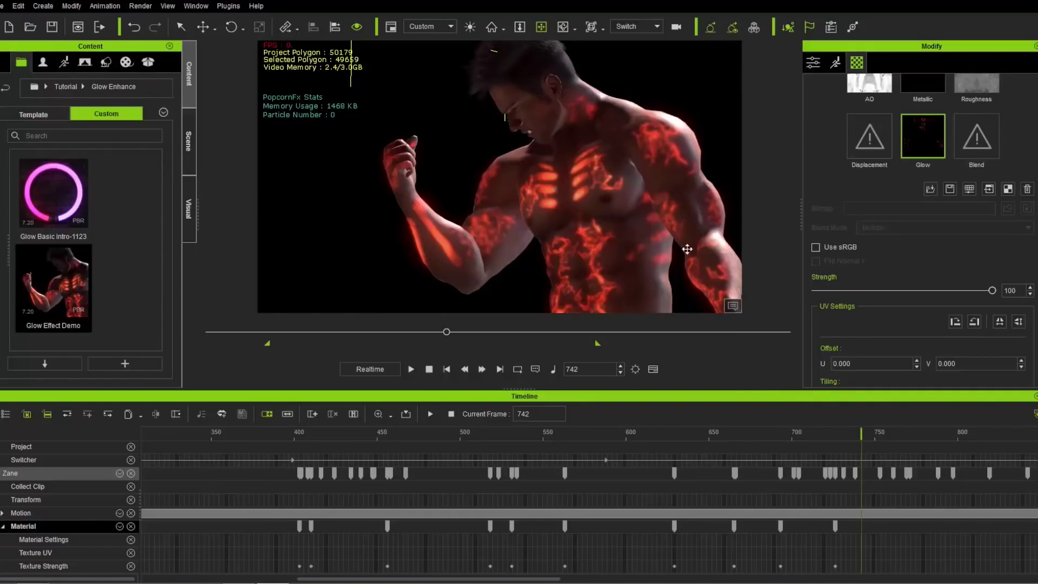
drag(800, 435, 426, 418)
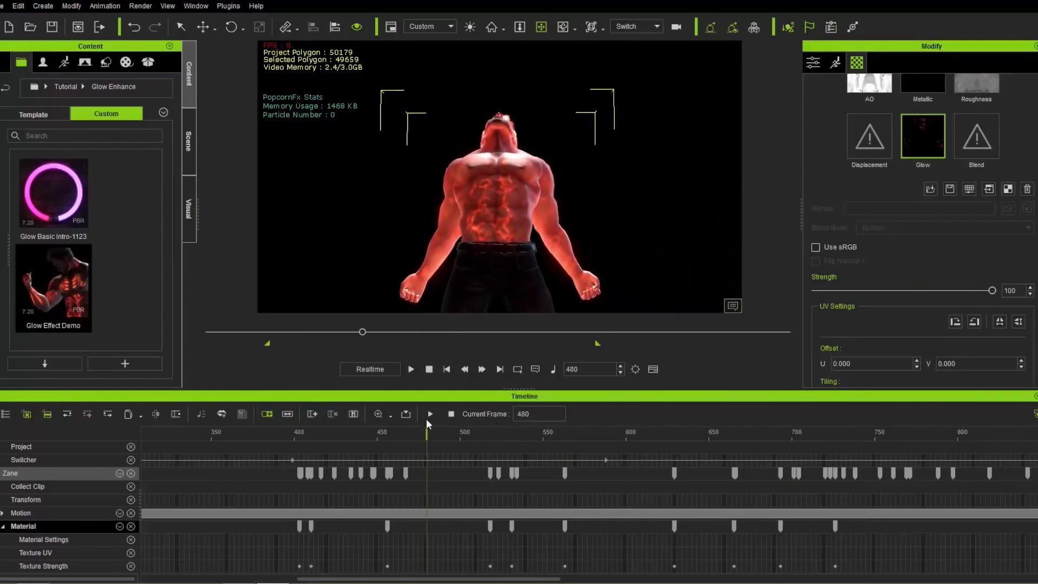
click(119, 474)
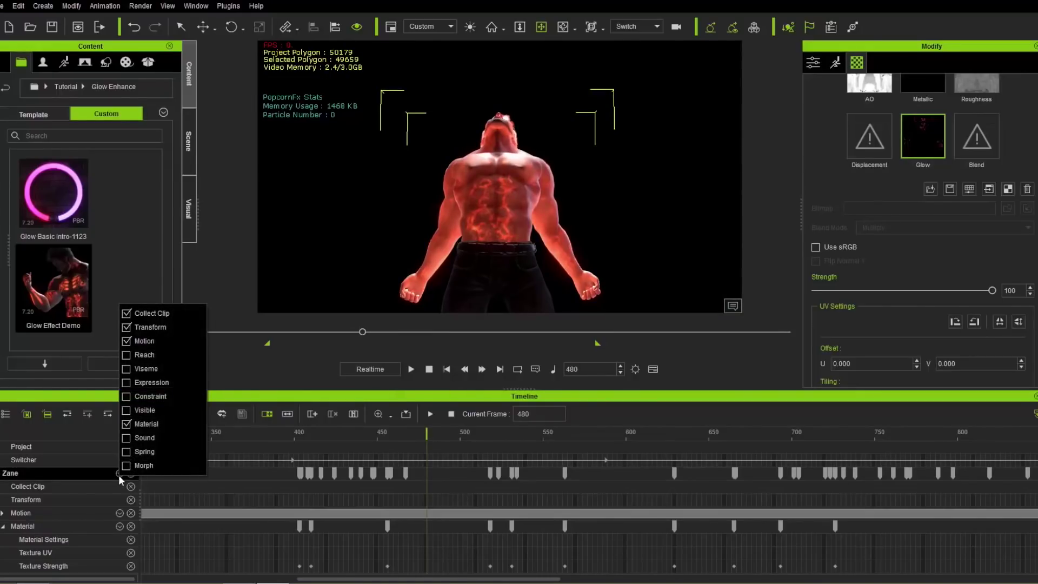
click(119, 475)
click(116, 471)
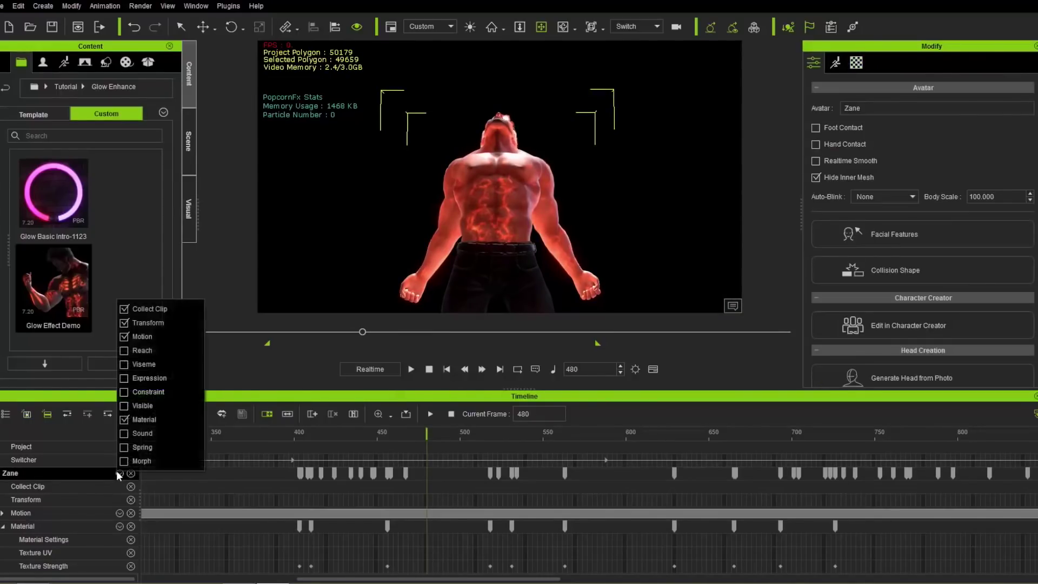
click(60, 426)
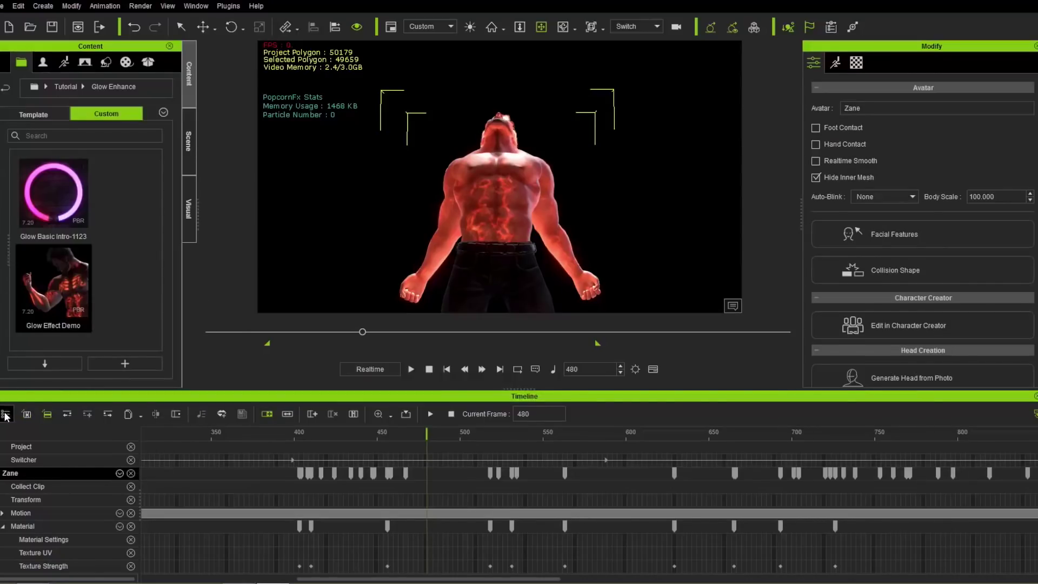
- Add the GI Control track with its GI Strength row to the timeline and scrub back to frame 454
click(6, 414)
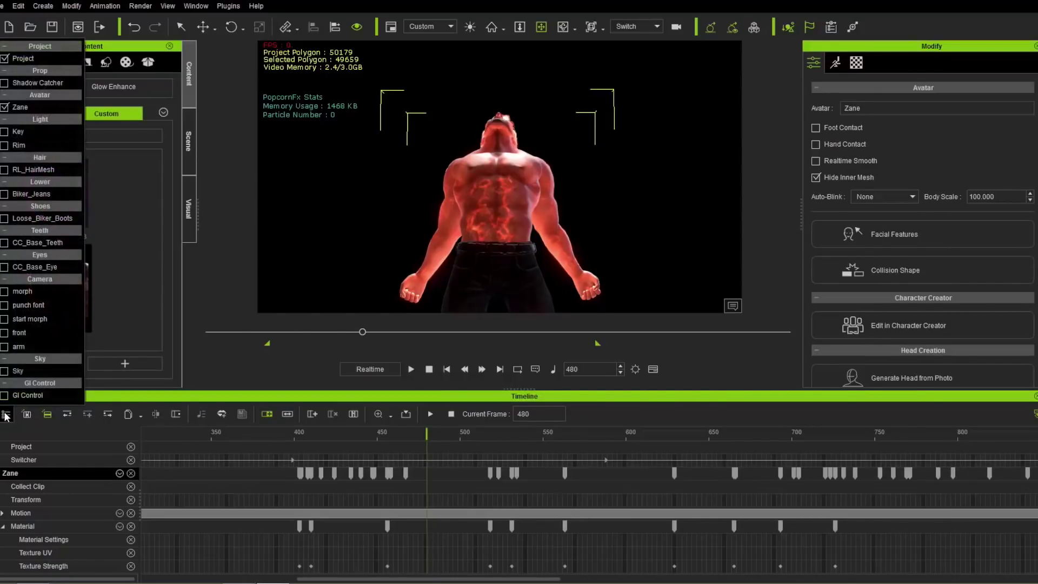
click(5, 395)
click(173, 426)
scroll(244, 514, down, 1)
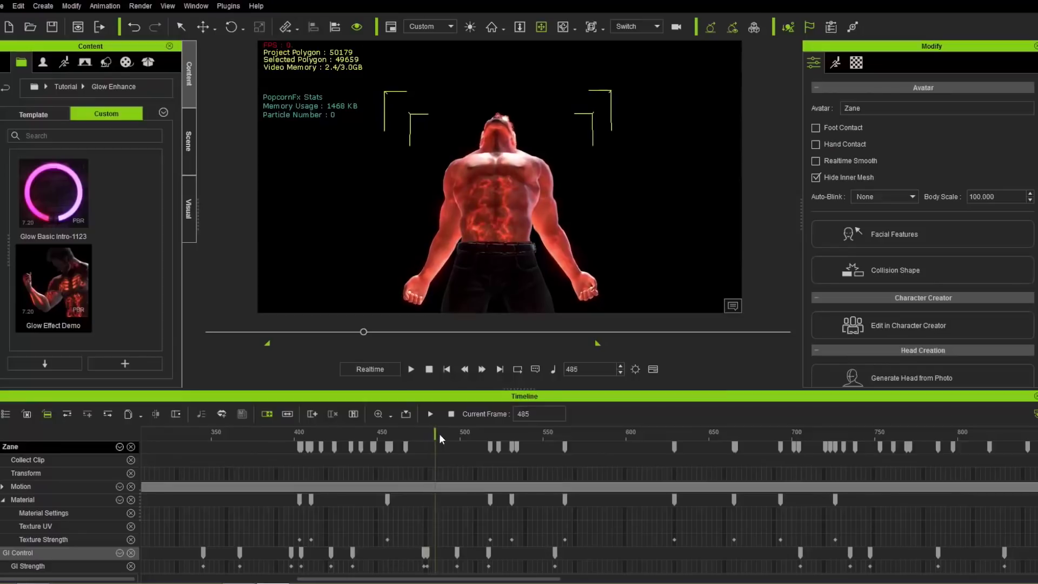
click(382, 433)
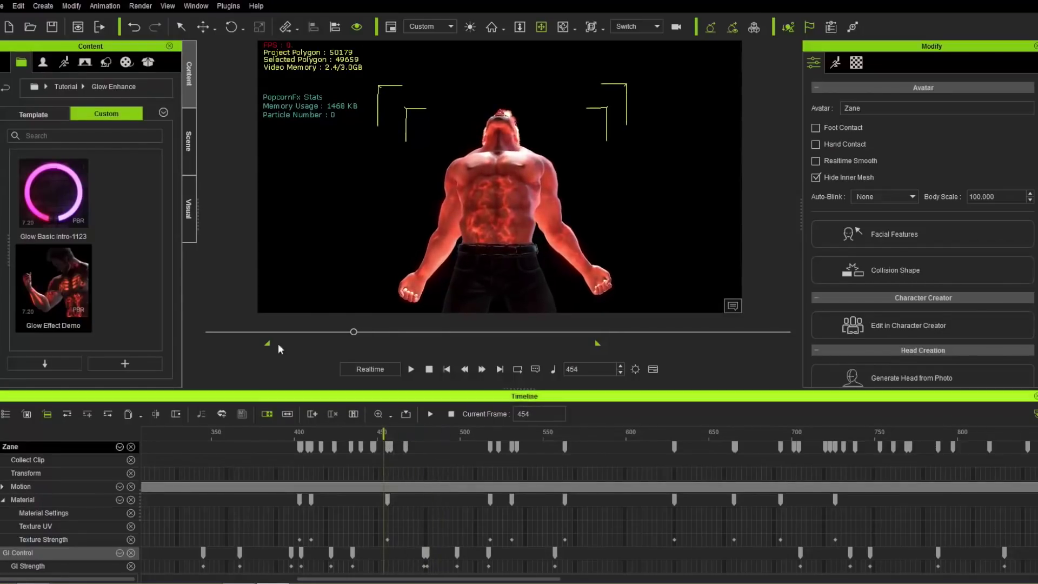
- Show the project's Global Illumination visual settings, including the Diffuse Bounce Strength
click(192, 210)
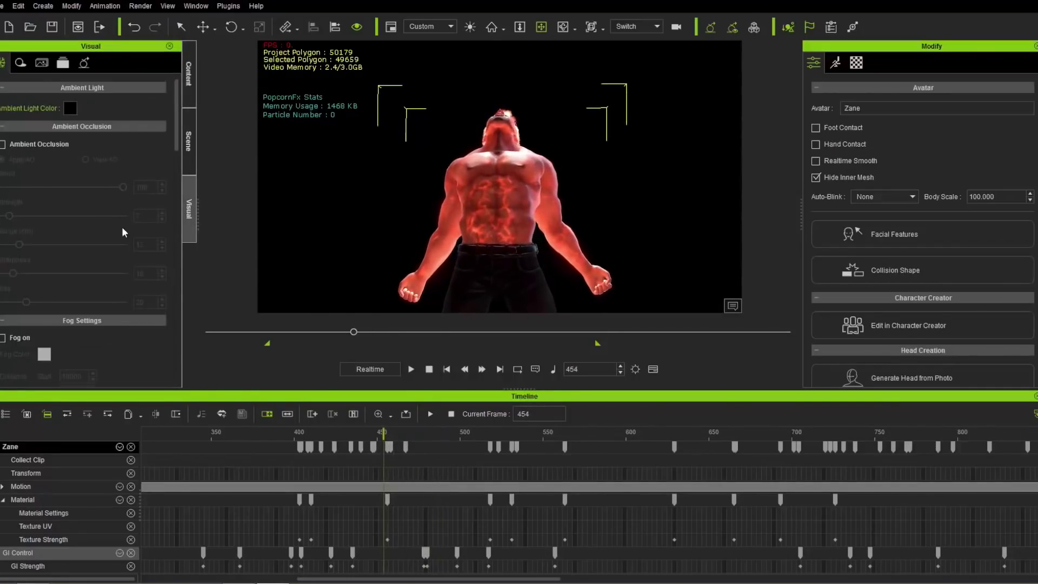
scroll(119, 240, down, 5)
scroll(119, 241, down, 4)
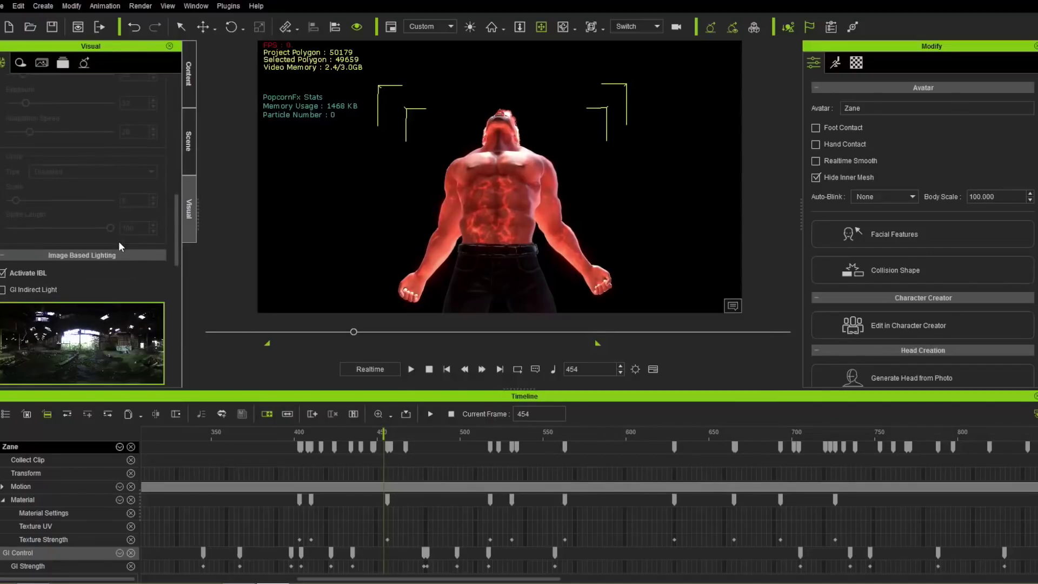
scroll(119, 242, up, 10)
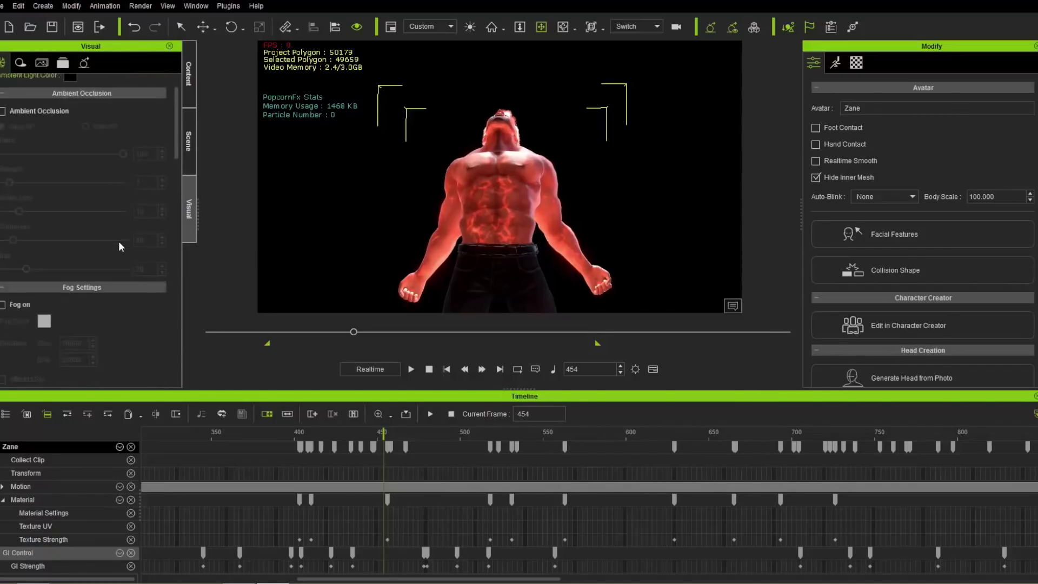
click(87, 63)
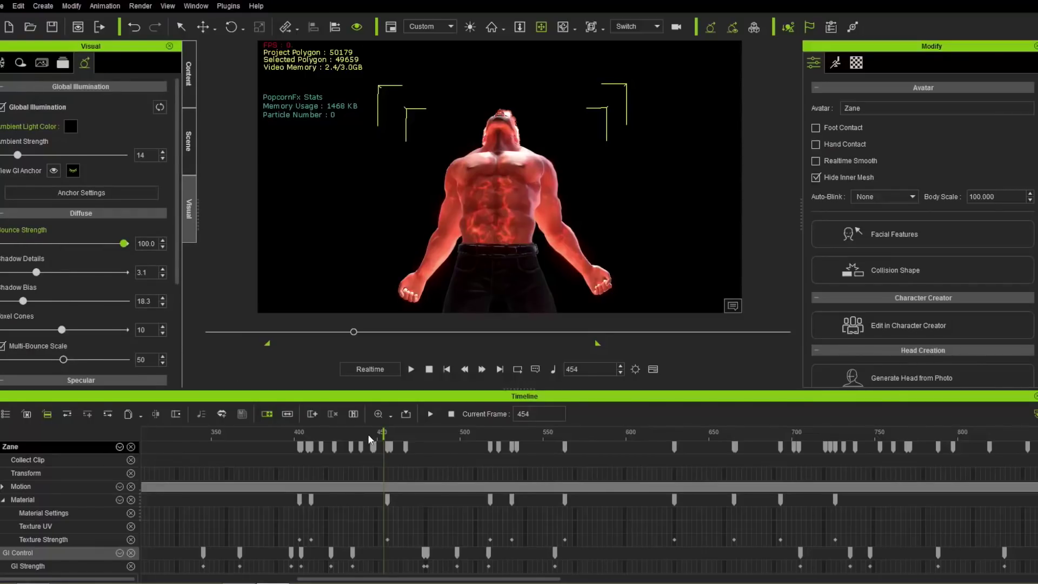
- Scrub the animation to the GI Strength keyframe at frame 788 and set the Bounce Strength to 7.0
mouse_move(372, 434)
mouse_down()
mouse_move(309, 444)
mouse_move(377, 446)
mouse_up()
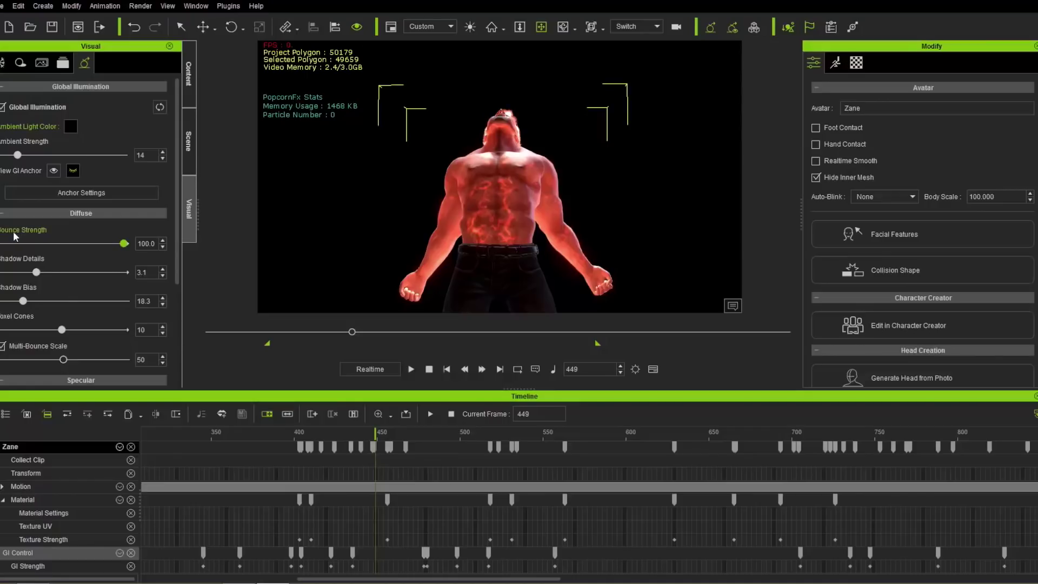
drag(405, 430, 938, 431)
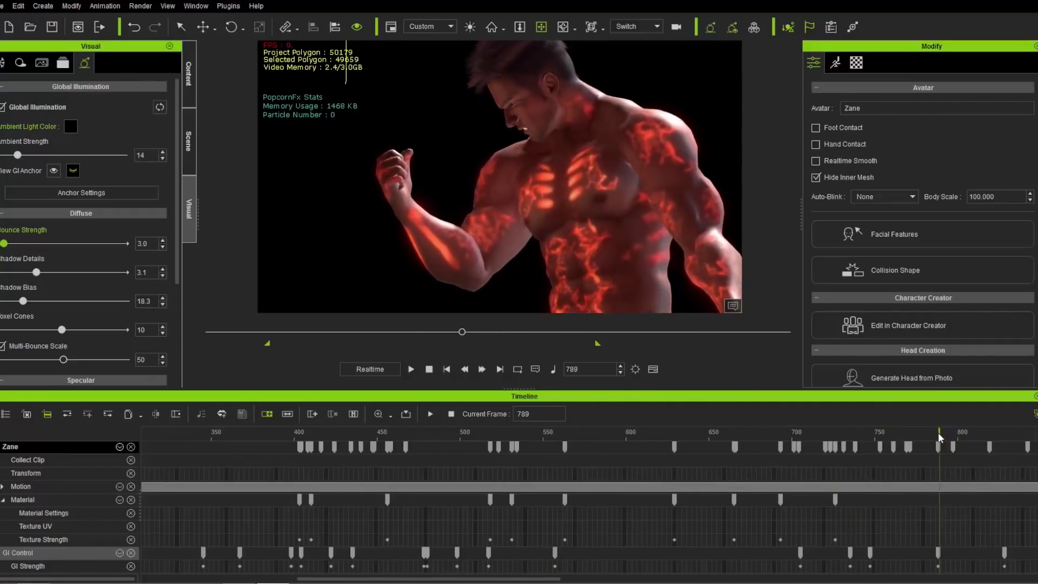
mouse_move(4, 243)
mouse_down()
mouse_move(77, 243)
mouse_move(10, 244)
mouse_up()
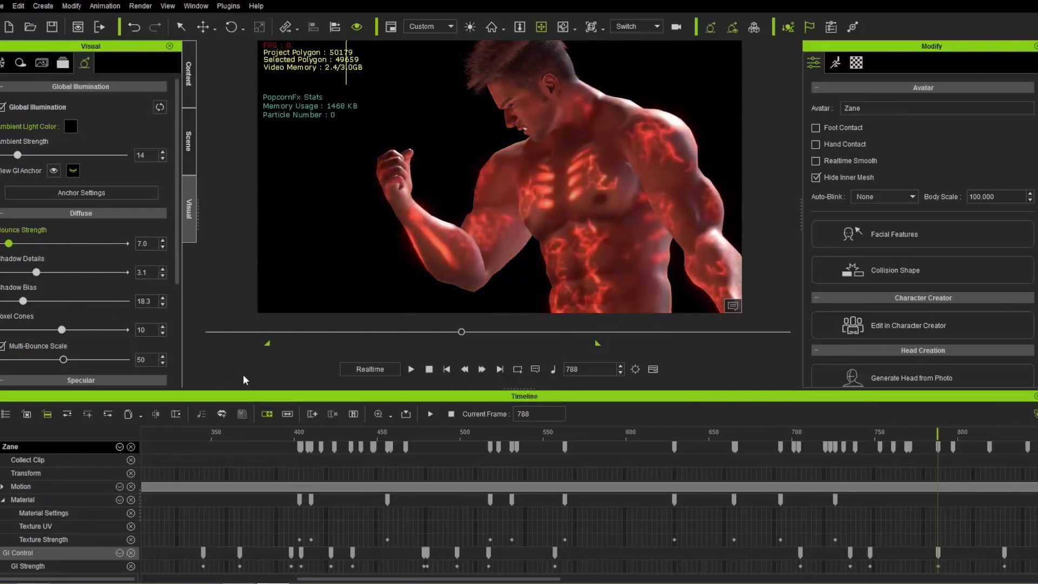